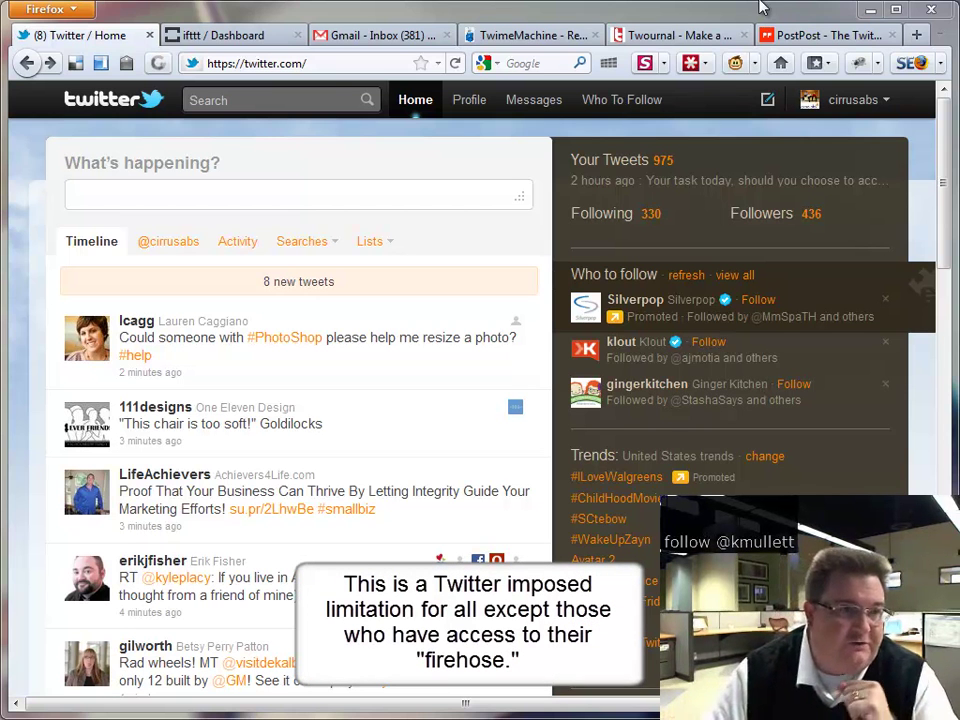
# Switch to the PostPost browser tab to show the postpost.com homepage.
pyautogui.click(778, 36)
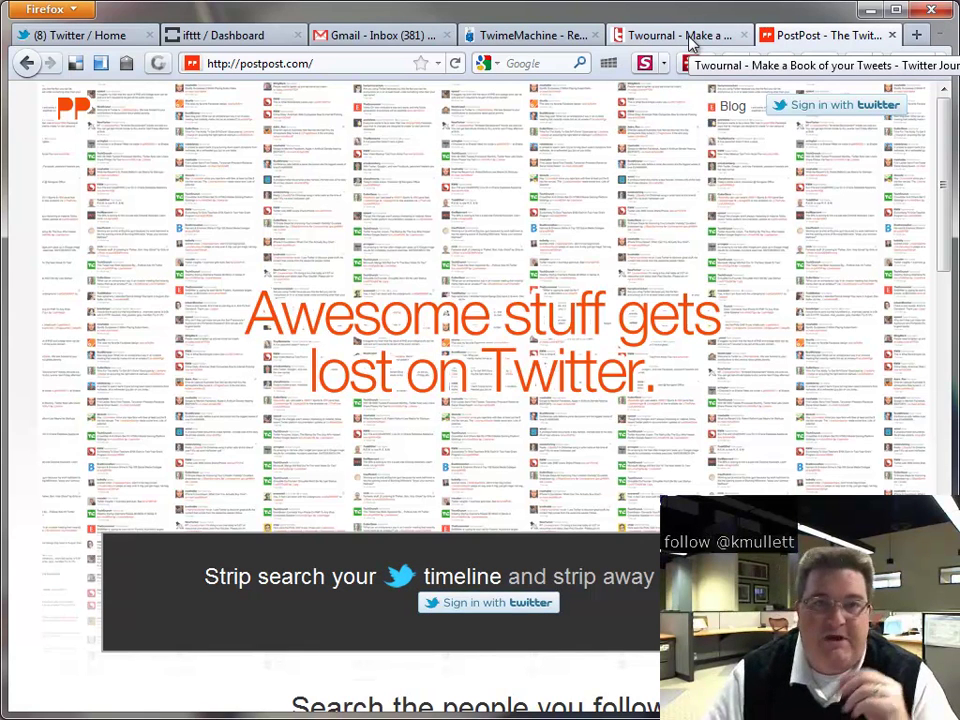
# Bring up the Twournal homepage at twournal.com in its browser tab.
pyautogui.click(640, 37)
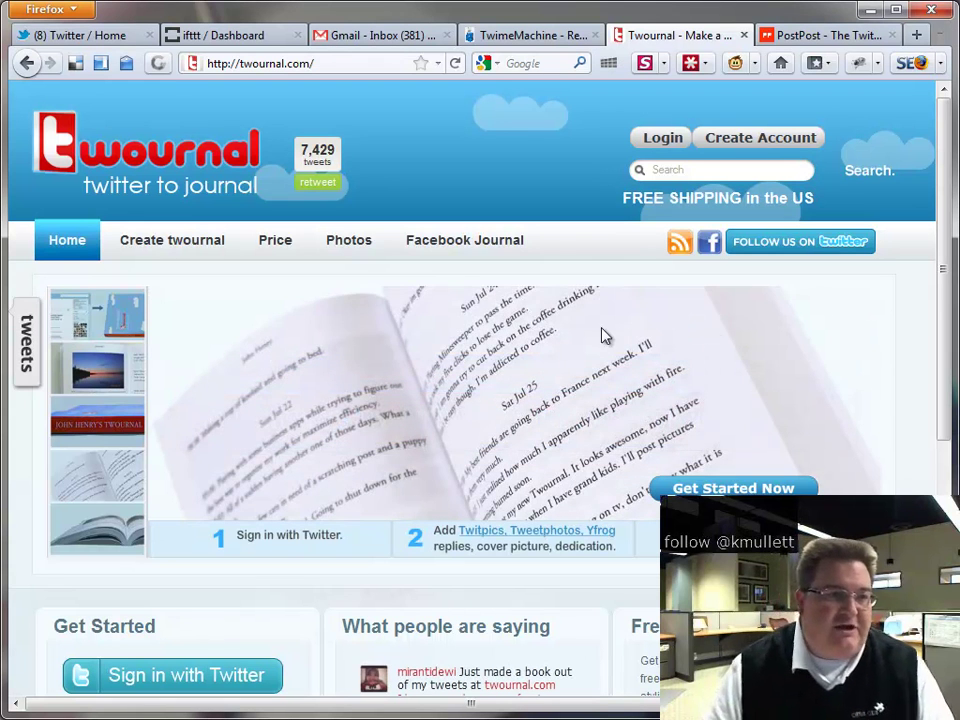
# Bring up the TwimeMachine homepage at twimemachine.com in its browser tab.
pyautogui.click(559, 42)
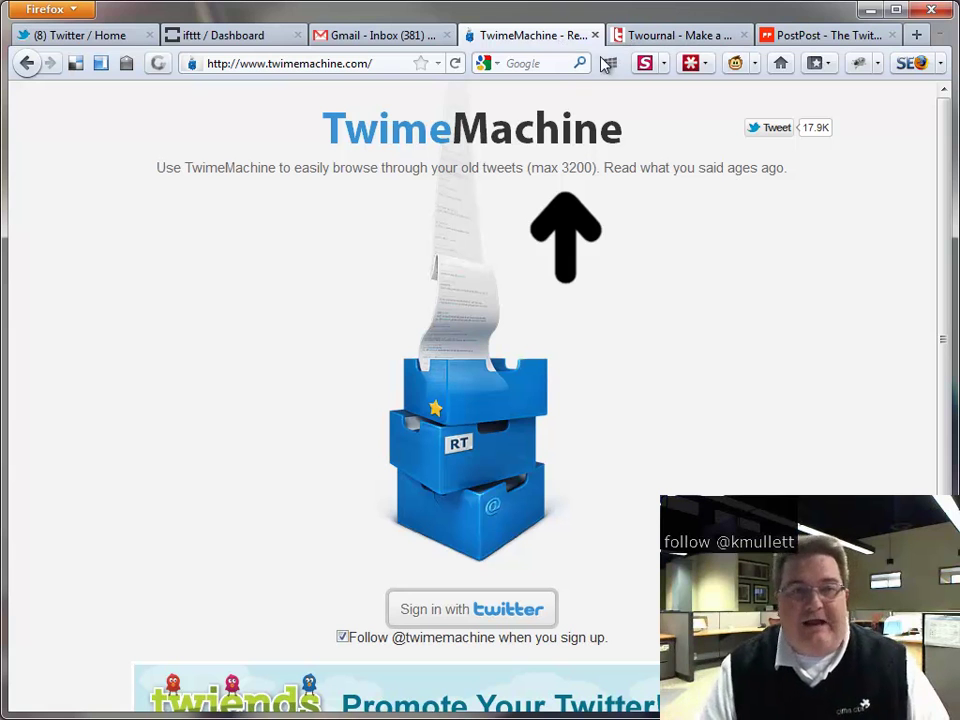
# Show the IFTTT dashboard at ifttt.com/dashboard with 0 tasks and 7 channels.
pyautogui.click(250, 40)
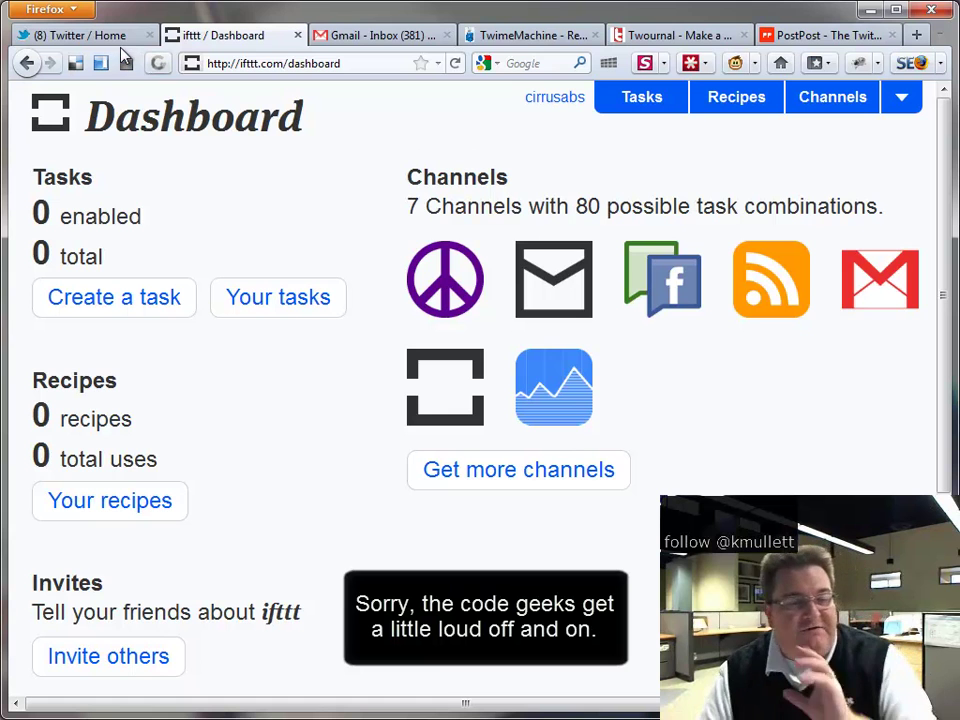
pyautogui.click(82, 36)
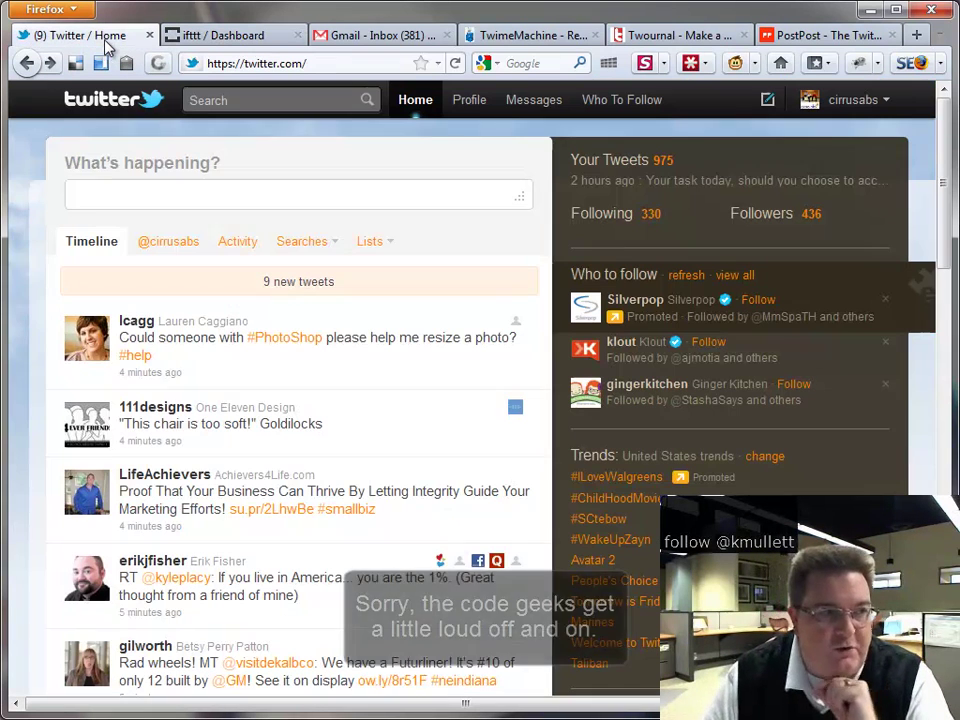
pyautogui.click(886, 116)
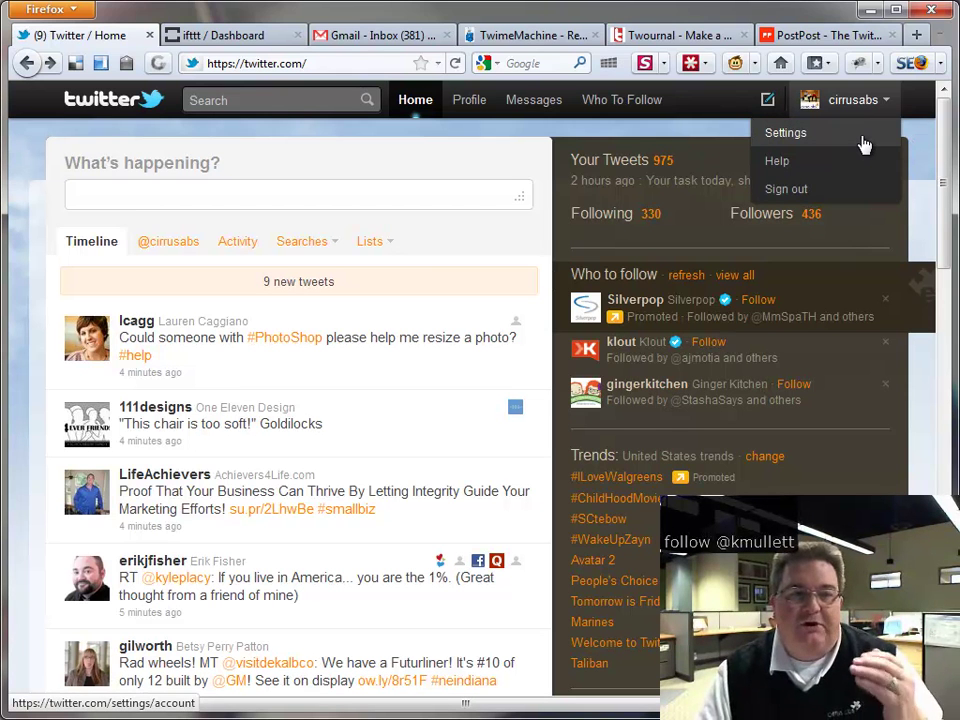
pyautogui.click(862, 141)
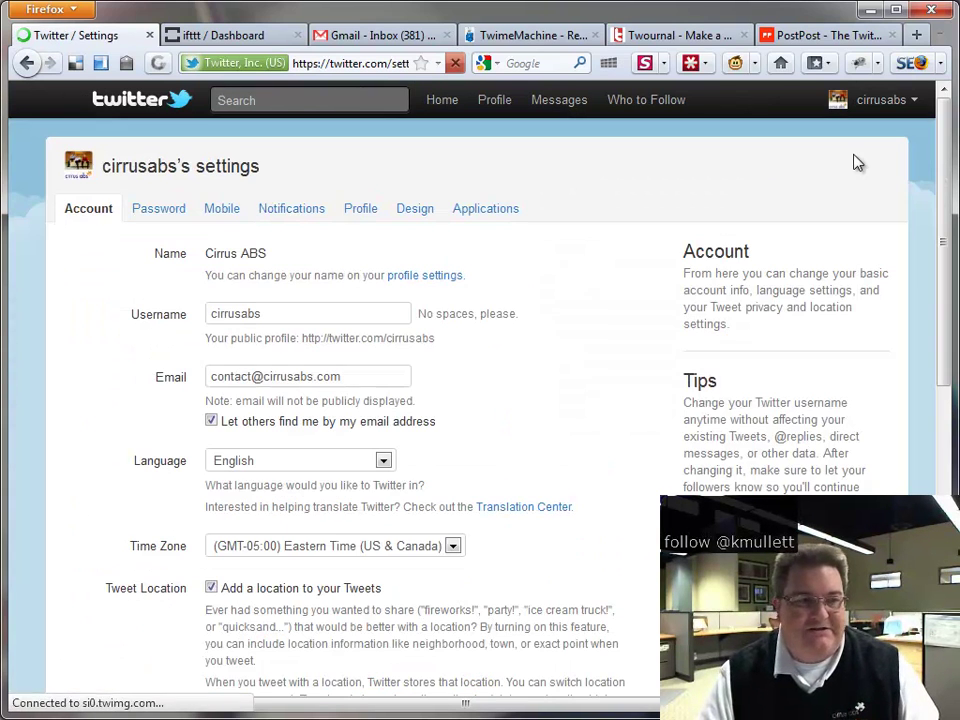
pyautogui.click(297, 218)
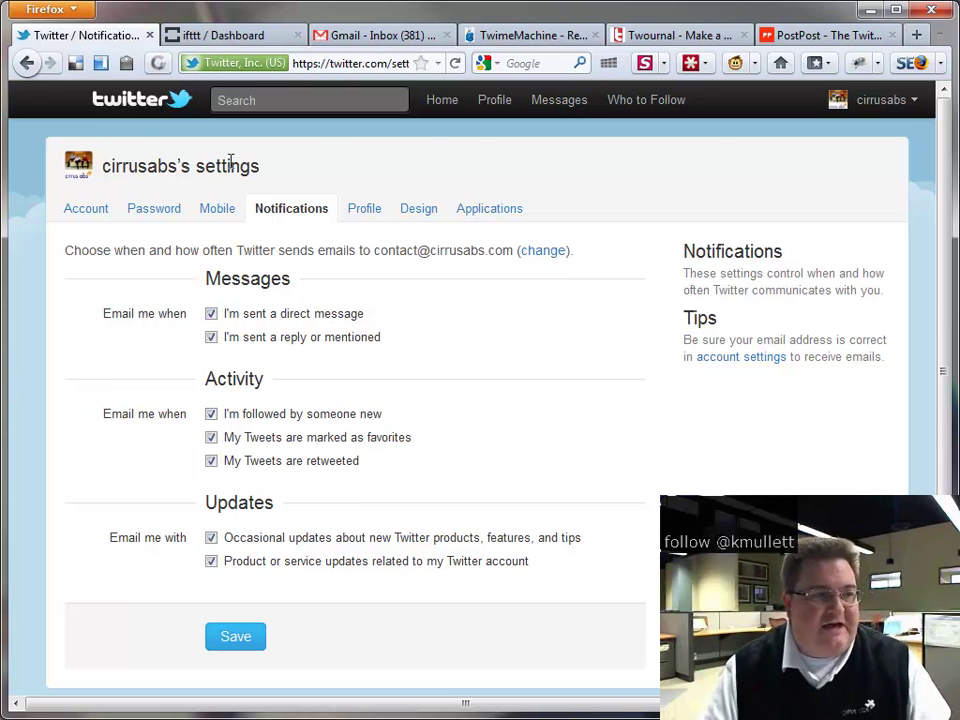
pyautogui.click(170, 100)
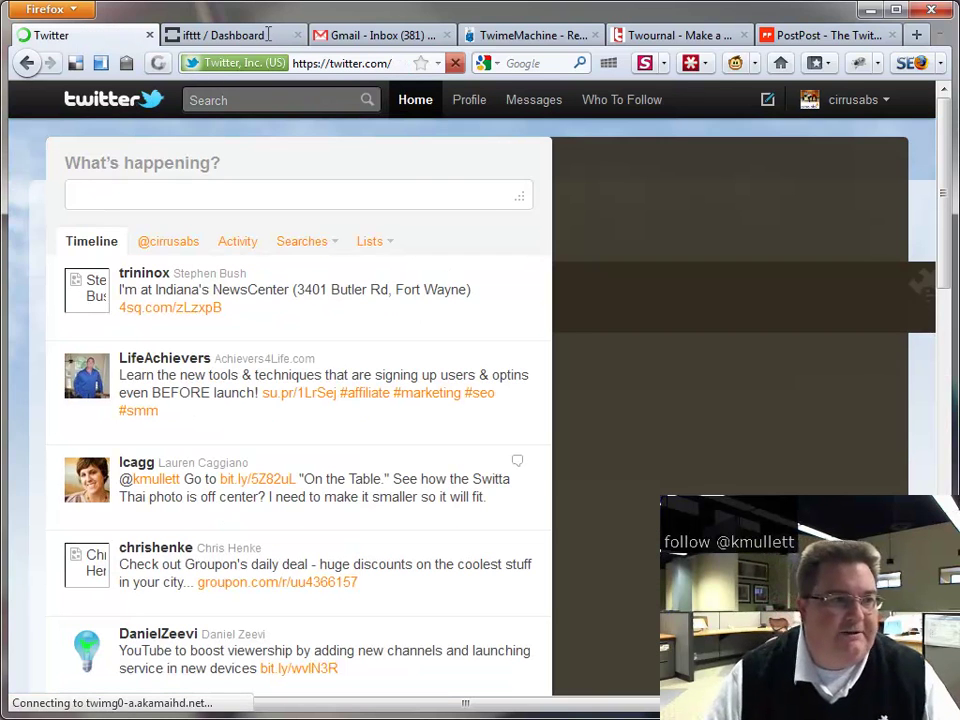
# Activate the Twitter channel from IFTTT's Channels list, reaching Twitter's authorization page.
pyautogui.click(268, 35)
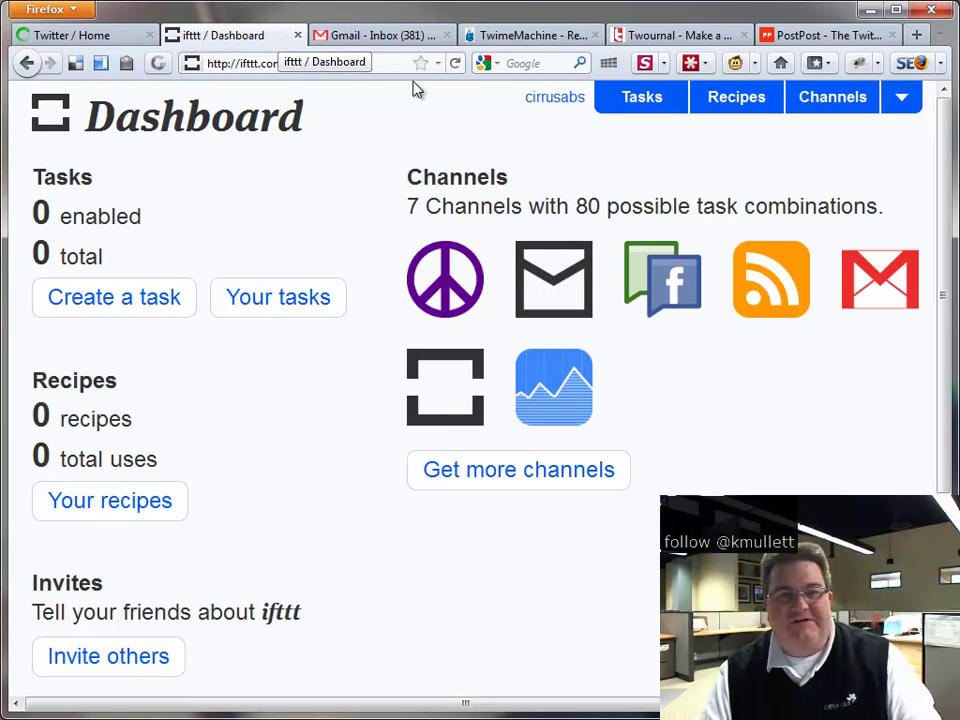
pyautogui.click(834, 97)
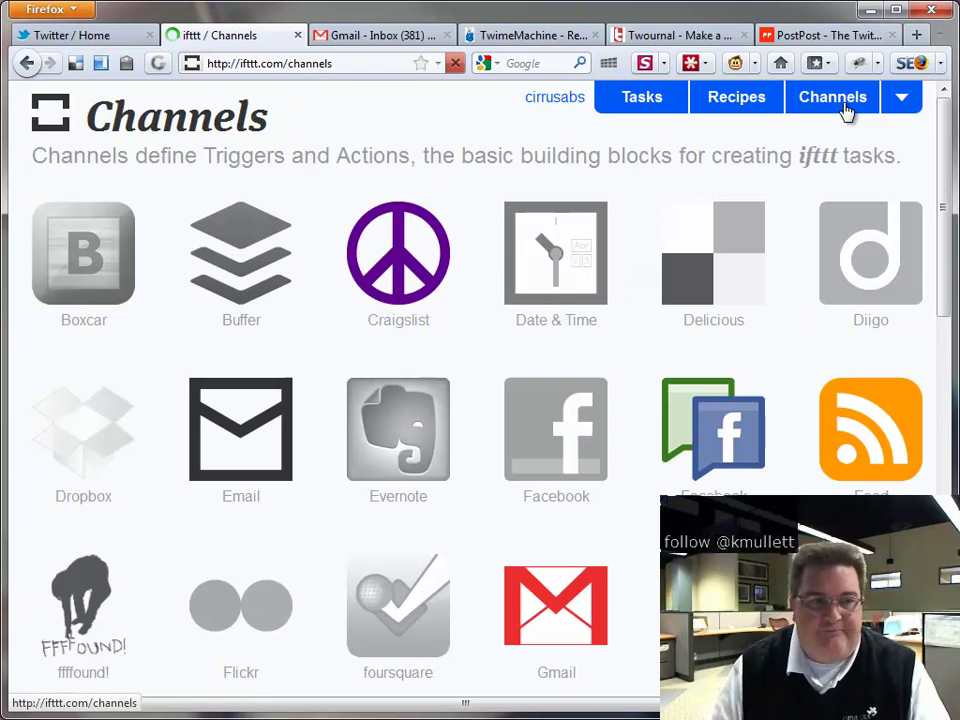
pyautogui.scroll(-4, 793, 227)
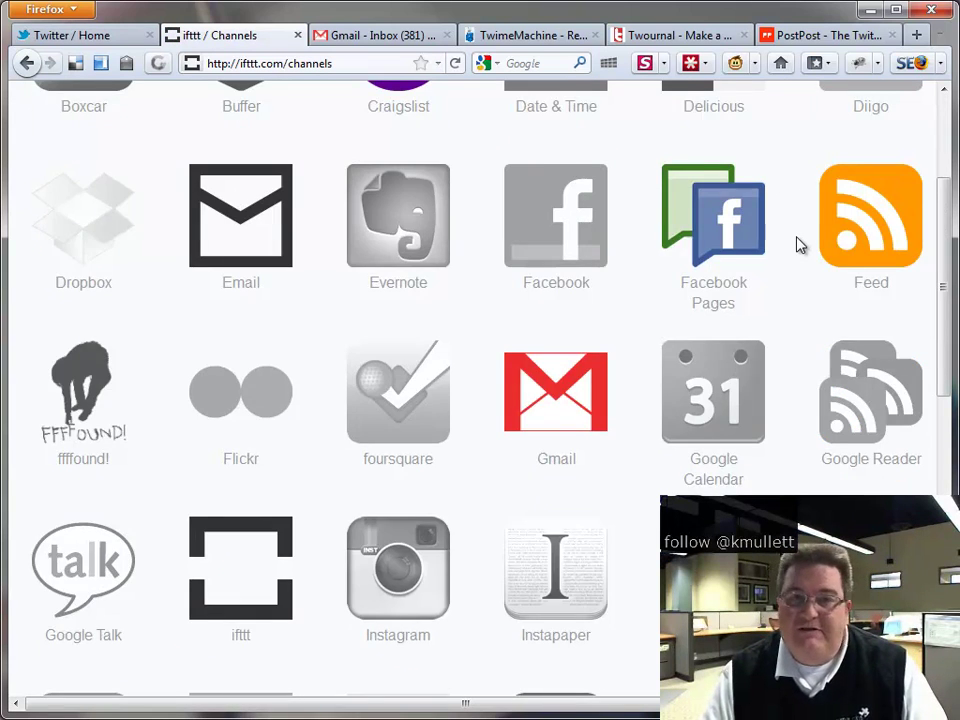
pyautogui.scroll(-4, 800, 248)
pyautogui.scroll(-4, 619, 476)
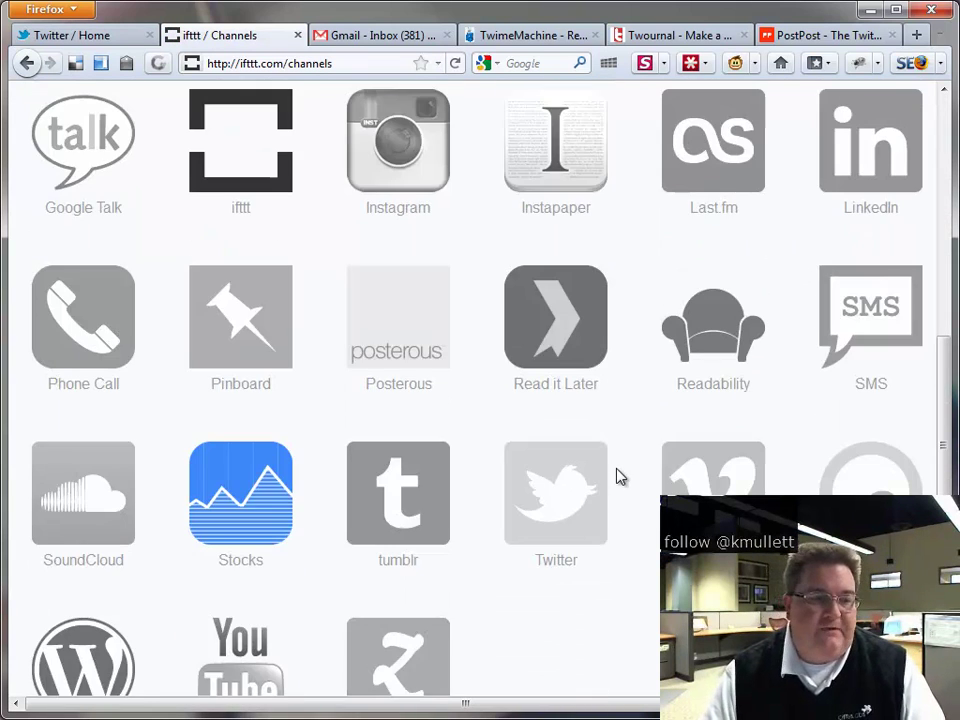
pyautogui.click(565, 508)
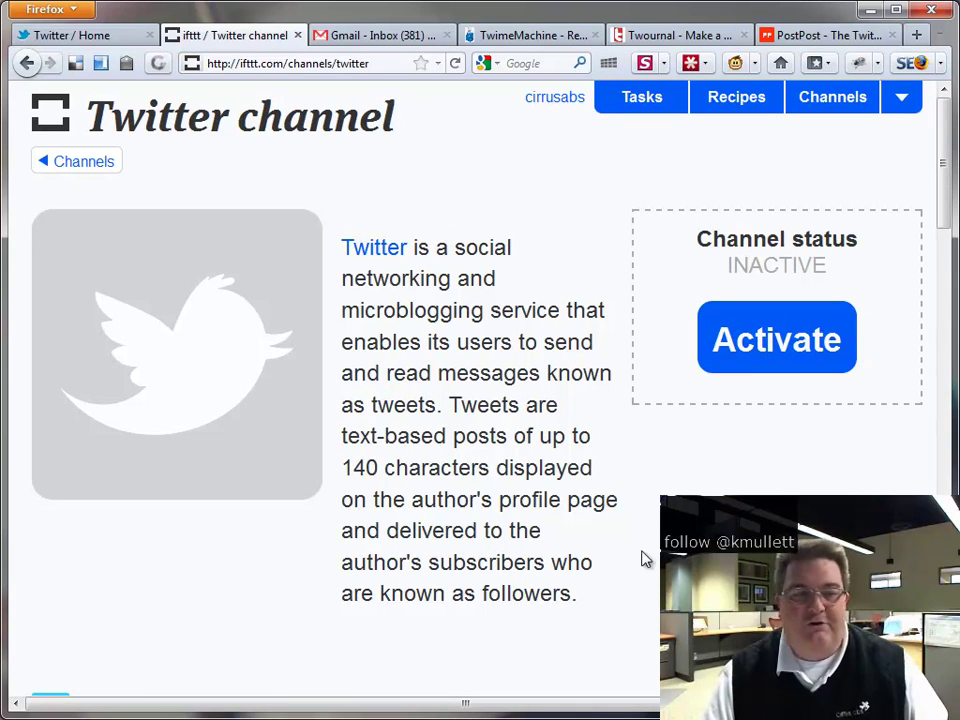
pyautogui.click(788, 368)
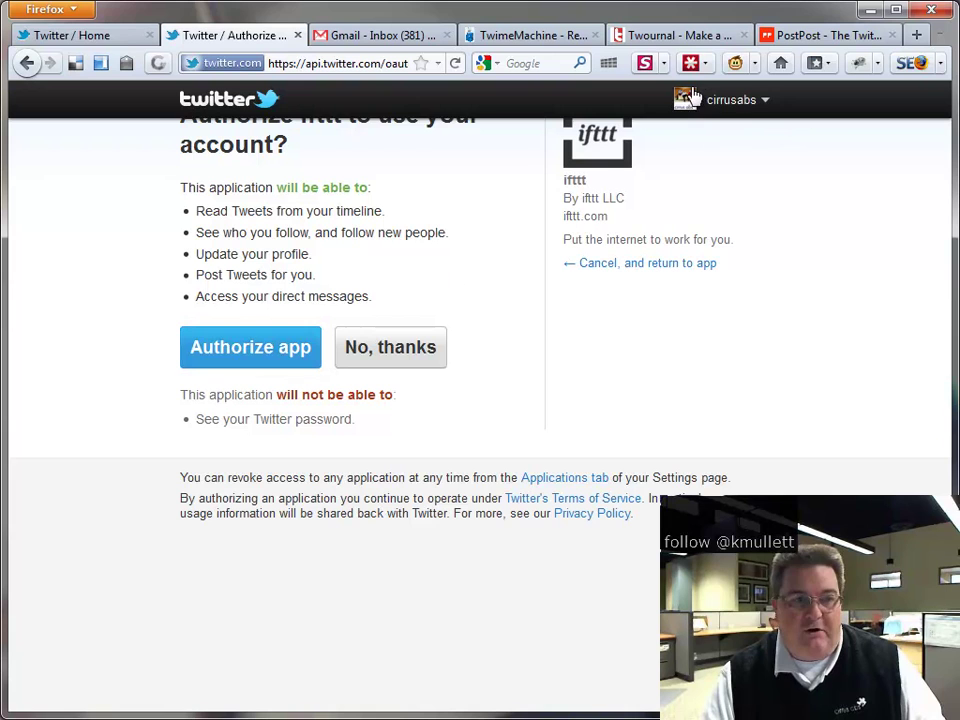
# Authorize the ifttt app on Twitter so the channel shows ACTIVE.
pyautogui.click(237, 364)
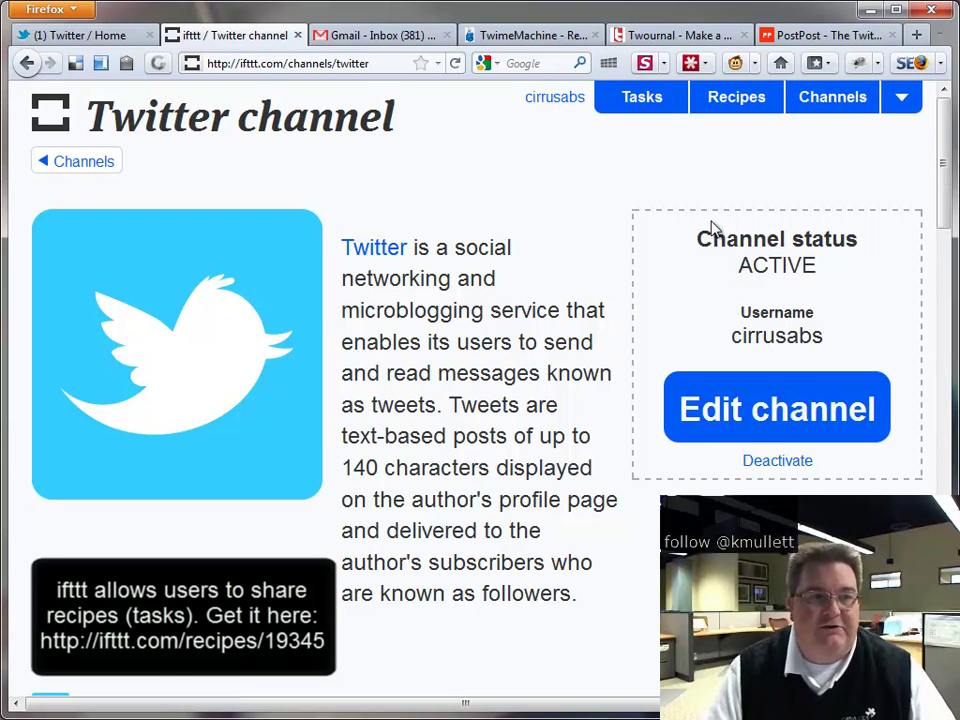
# Create a new IFTTT task and pick Twitter as the 'this' trigger channel.
pyautogui.click(645, 100)
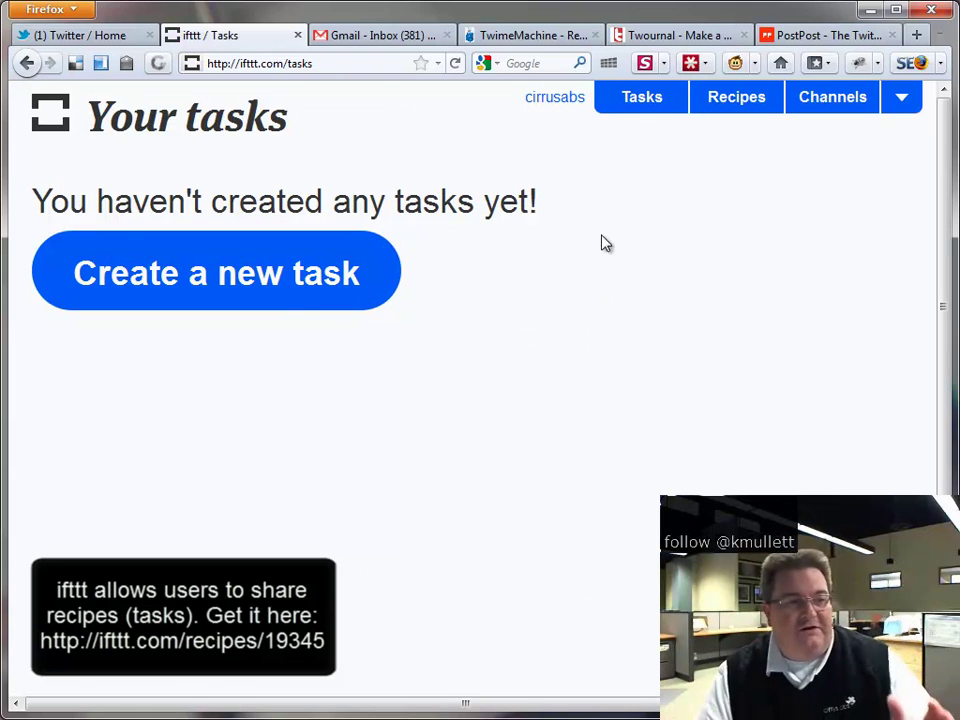
pyautogui.click(270, 289)
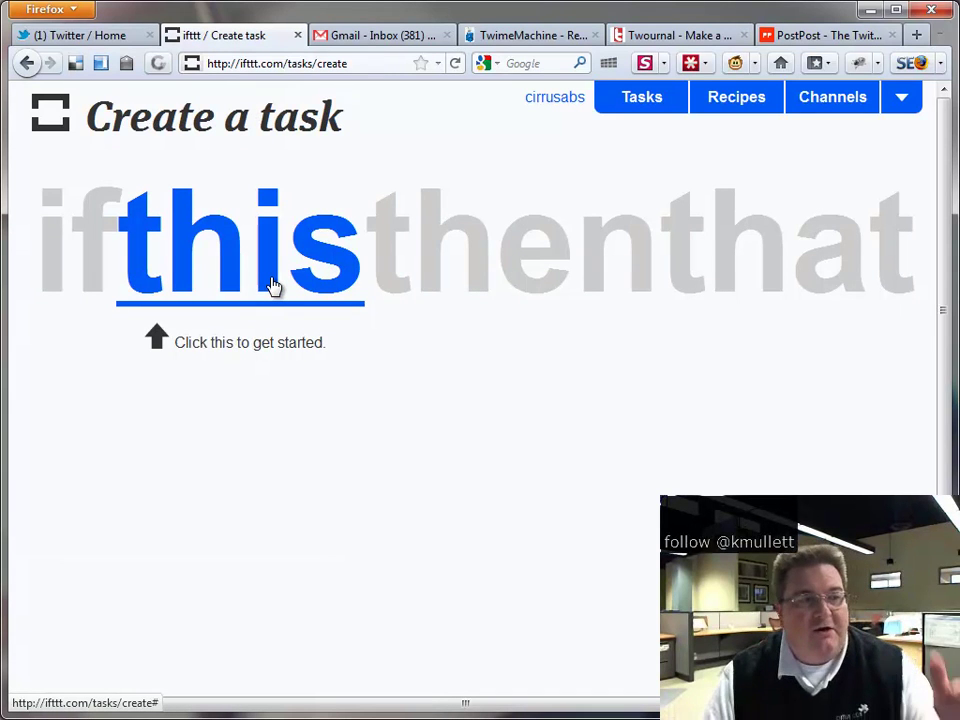
pyautogui.click(270, 287)
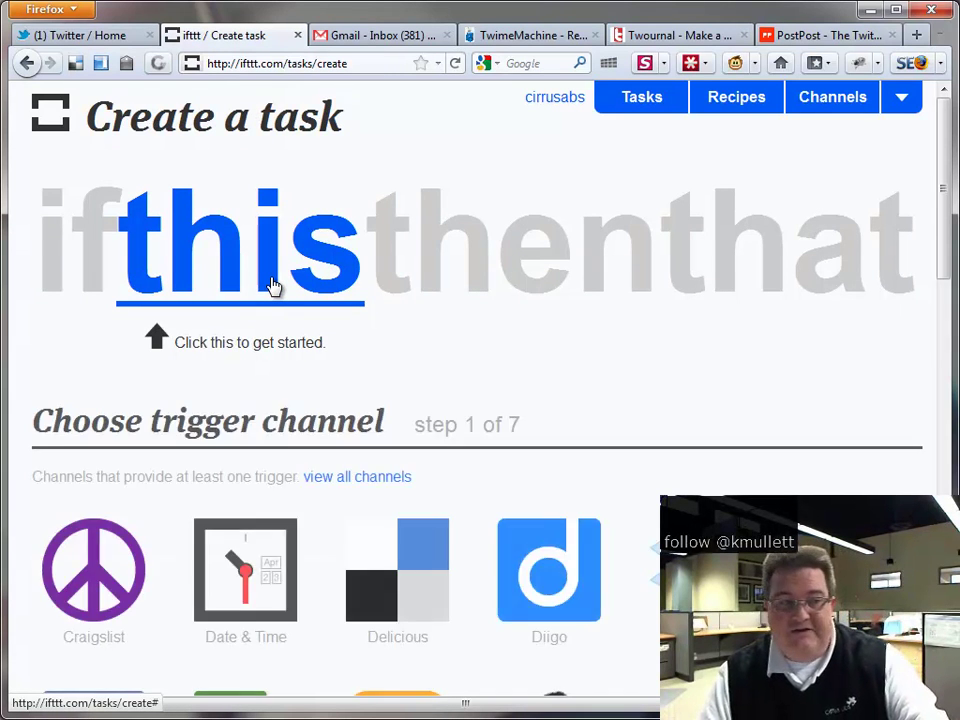
pyautogui.scroll(-5, 603, 330)
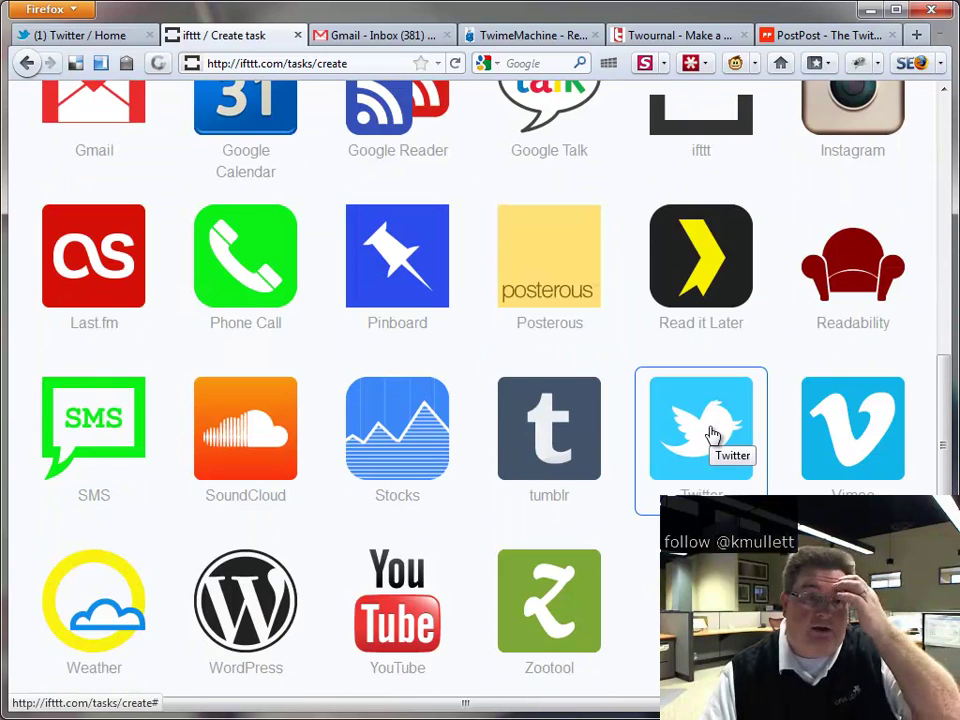
pyautogui.click(712, 434)
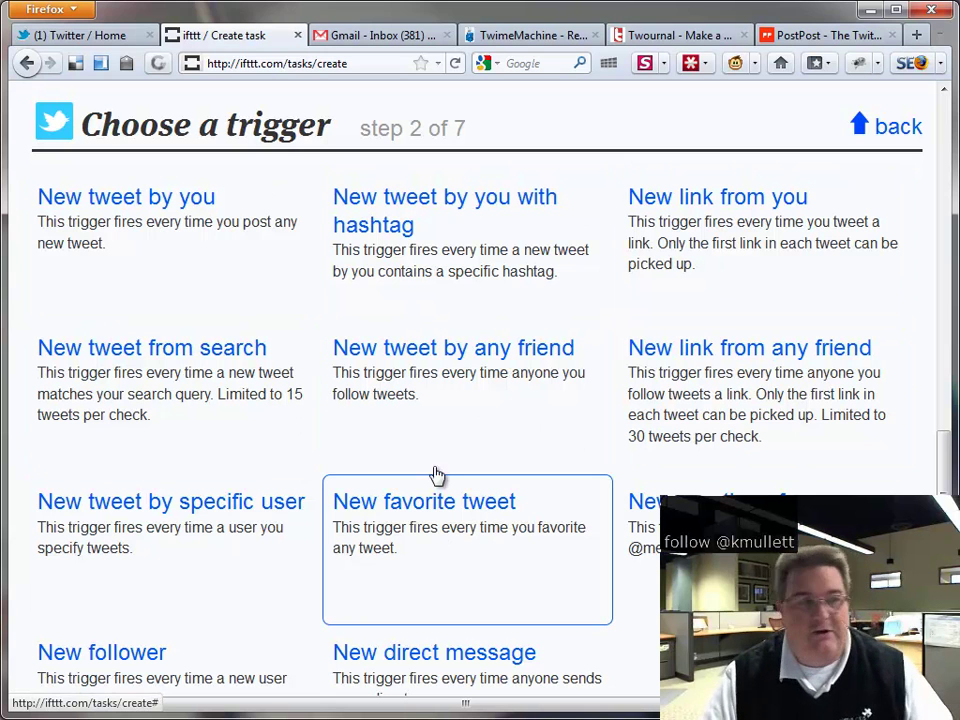
pyautogui.click(175, 228)
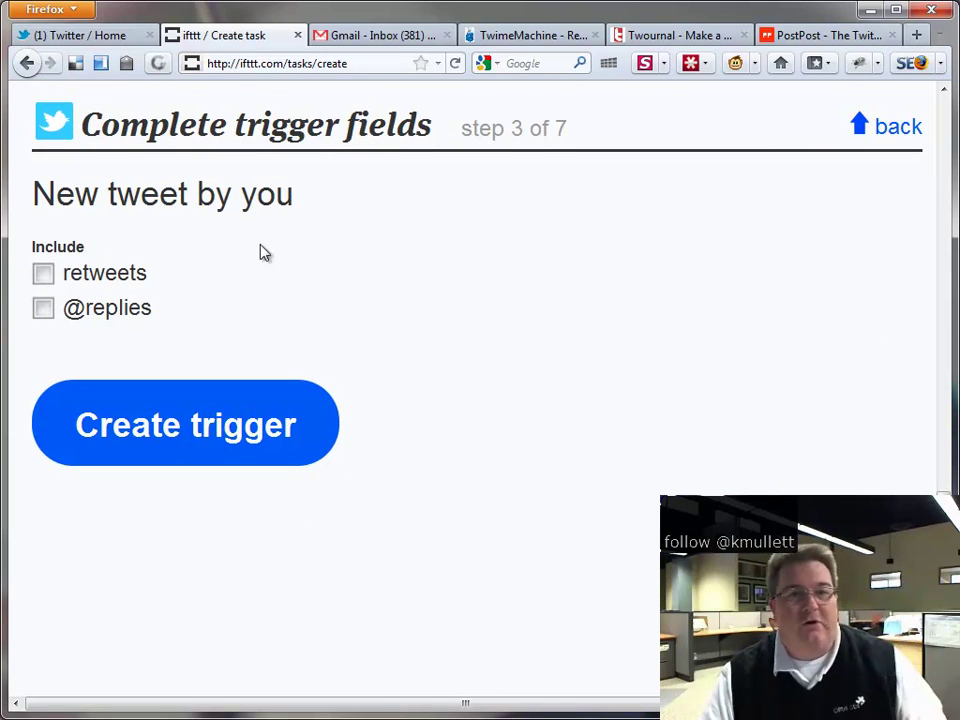
pyautogui.click(46, 274)
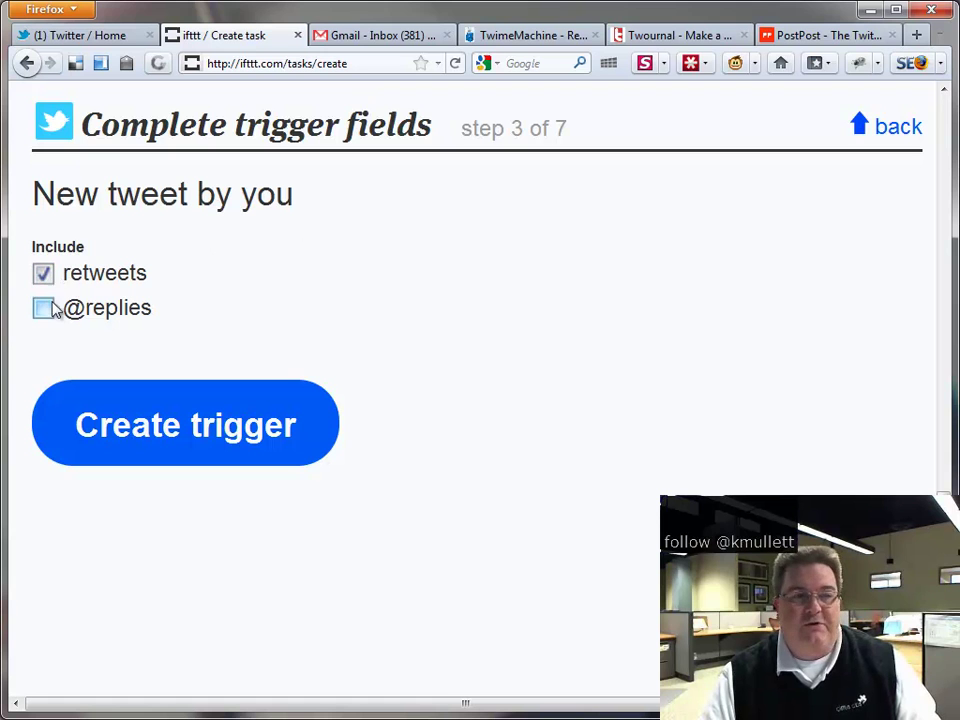
pyautogui.click(43, 309)
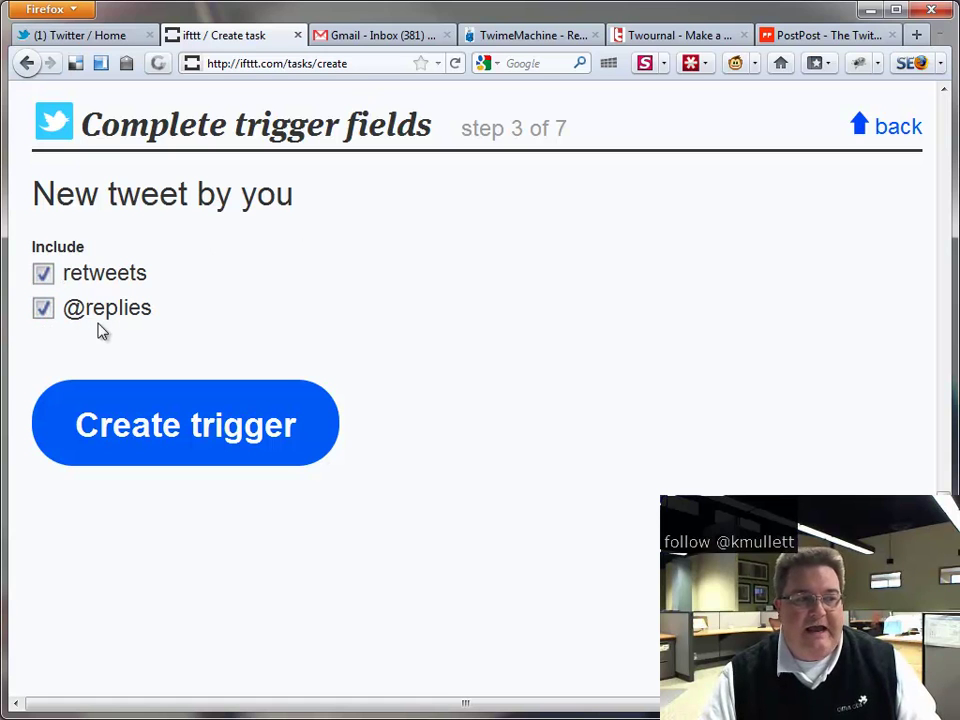
pyautogui.click(186, 437)
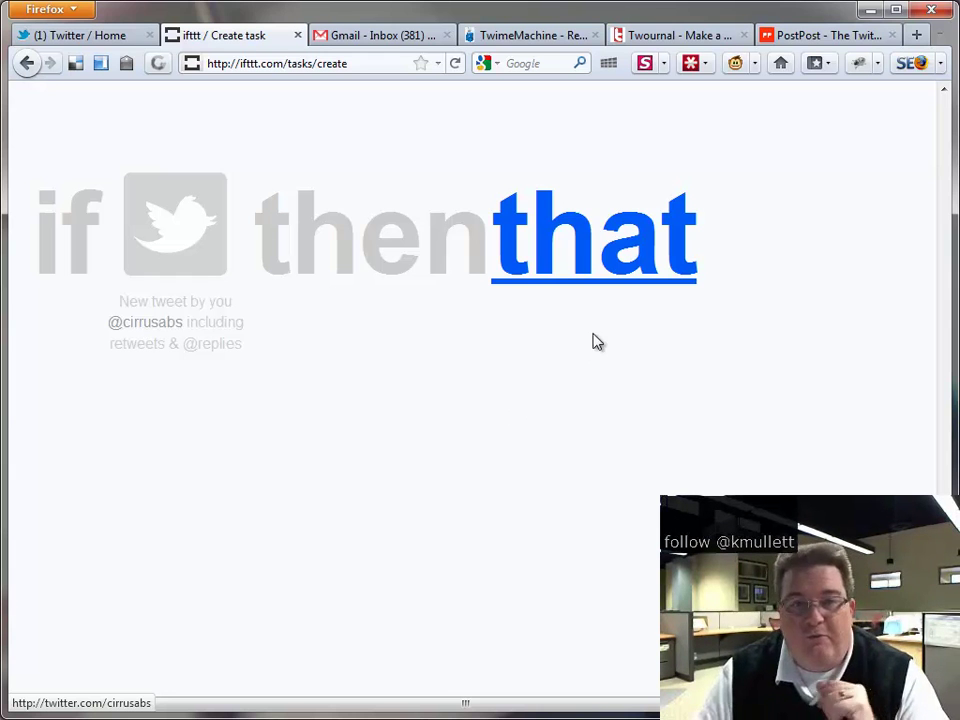
# Choose the Email channel's 'Send me an email' action for the task.
pyautogui.click(671, 278)
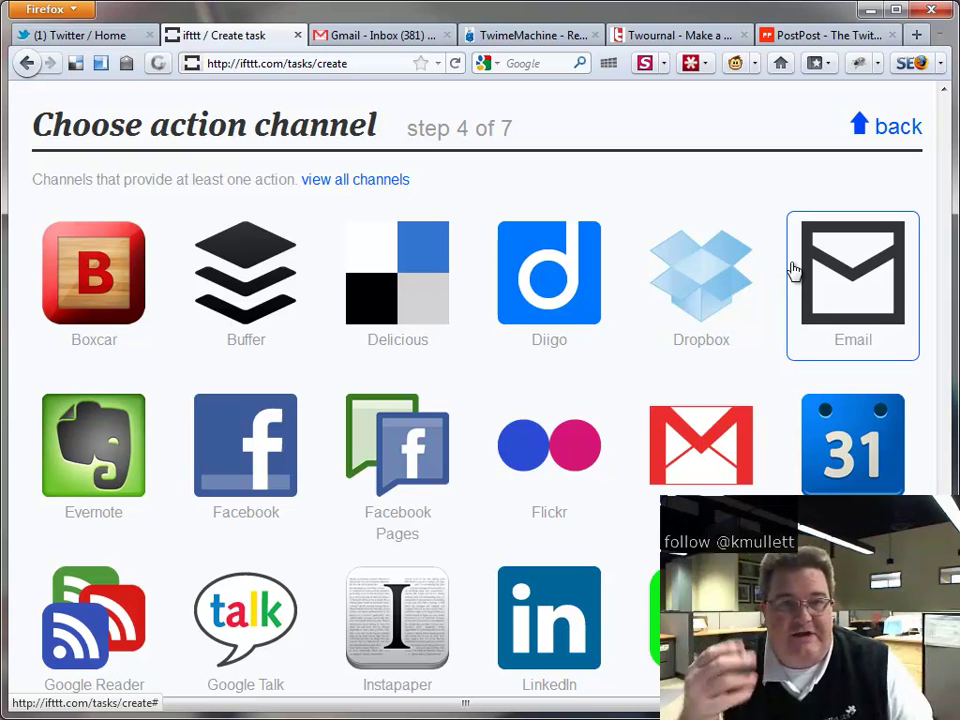
pyautogui.click(843, 287)
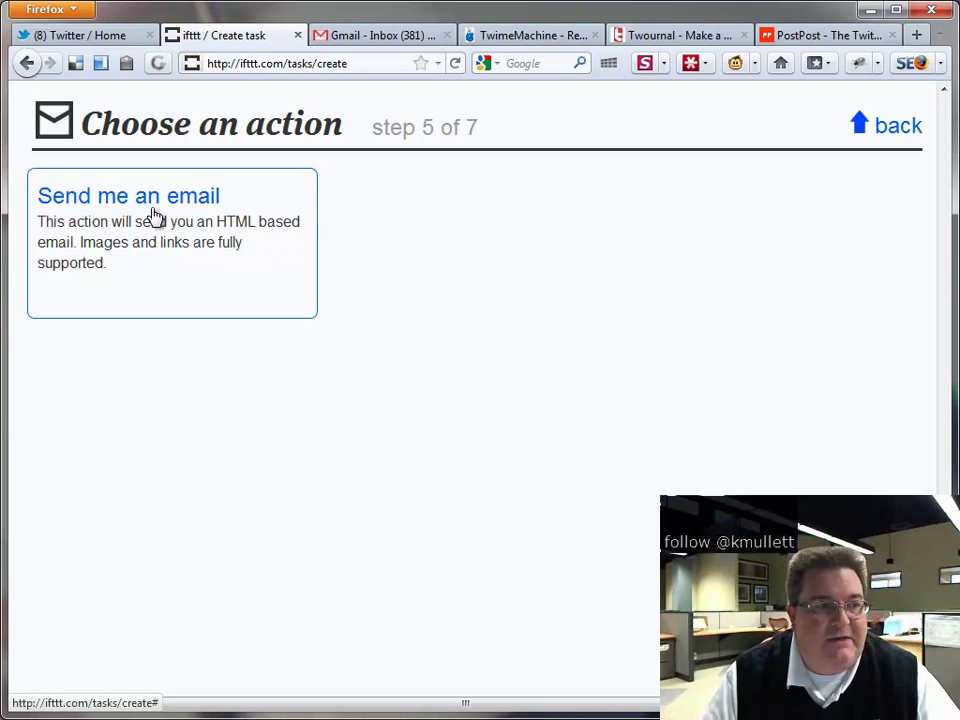
pyautogui.click(253, 240)
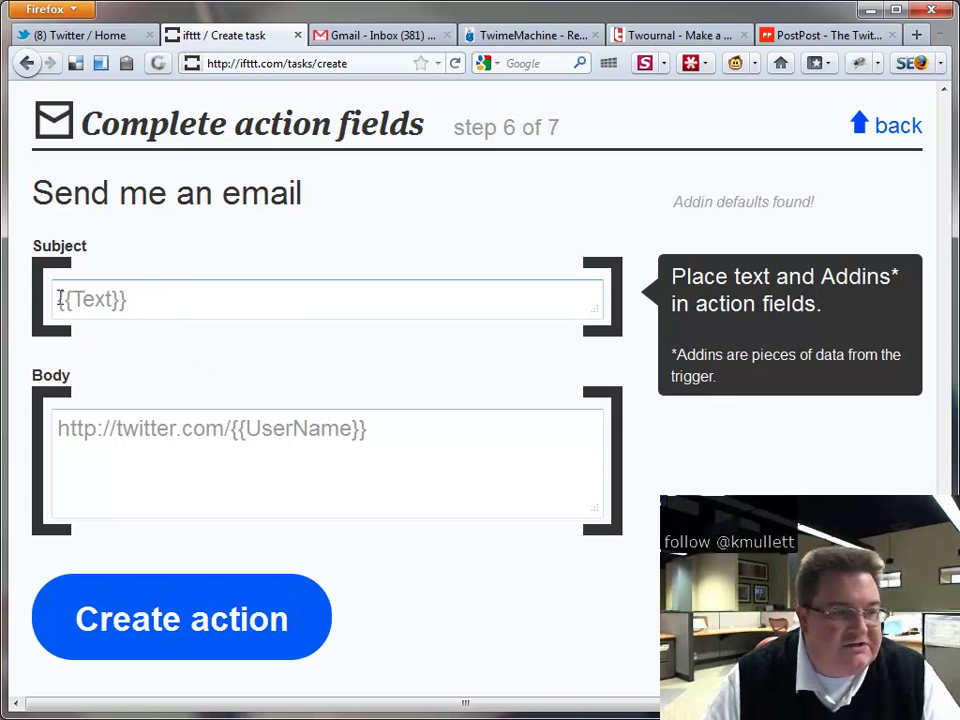
# Look through the tweet addin list from the subject field without inserting anything.
pyautogui.click(171, 298)
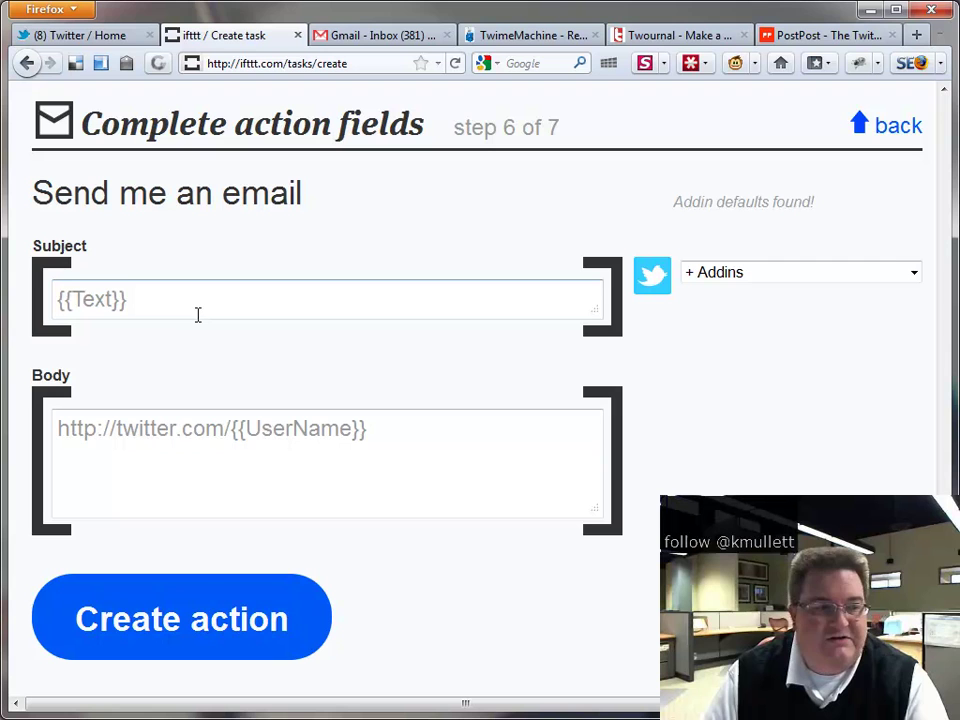
pyautogui.click(762, 280)
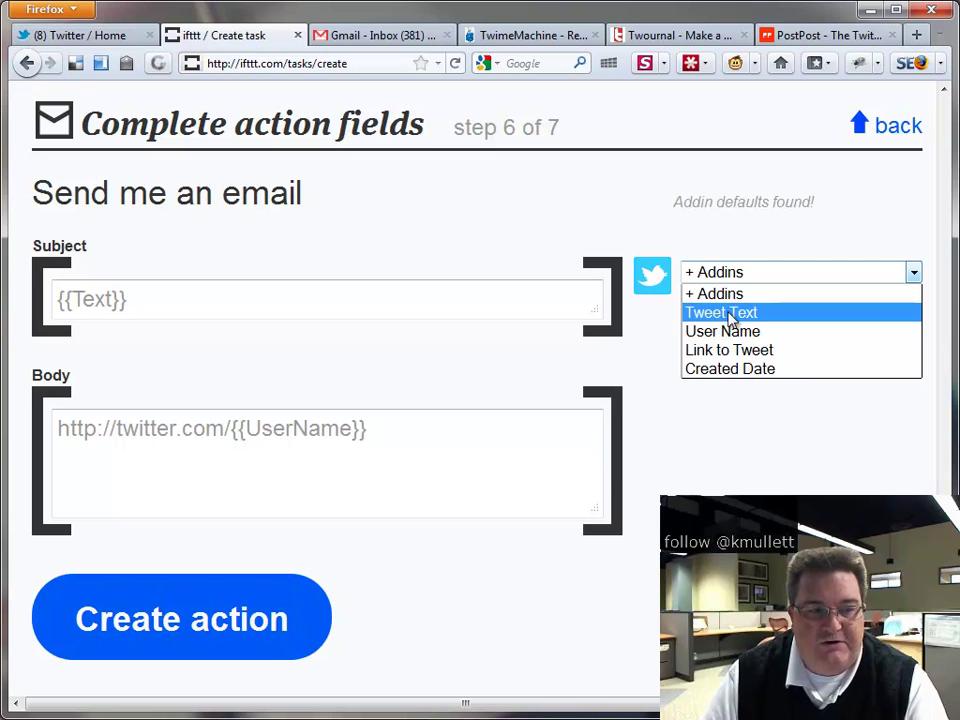
pyautogui.click(431, 303)
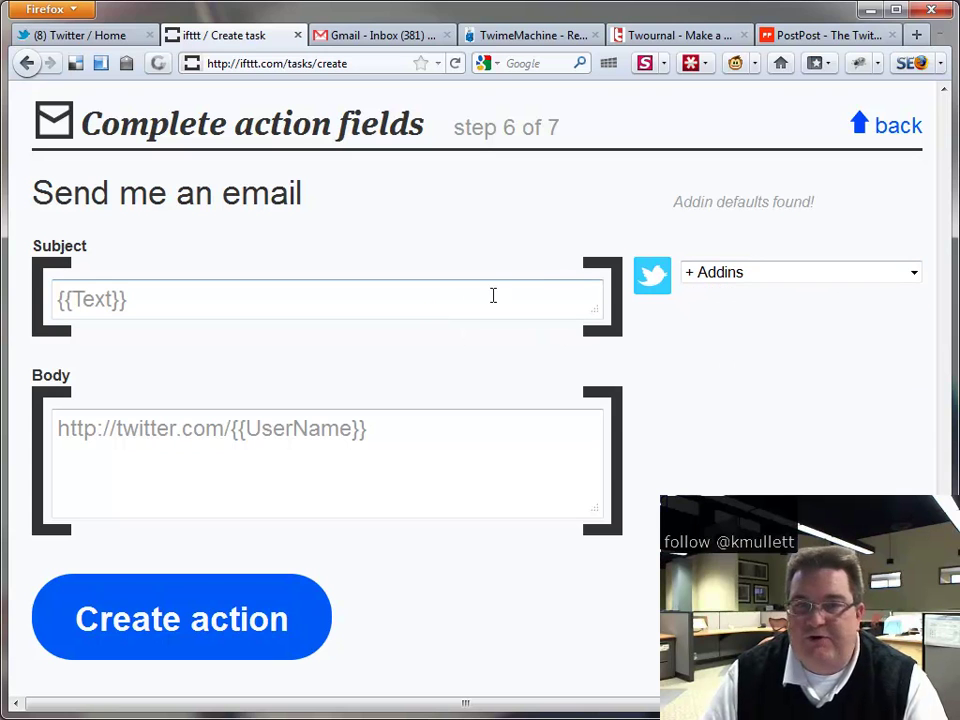
pyautogui.click(756, 280)
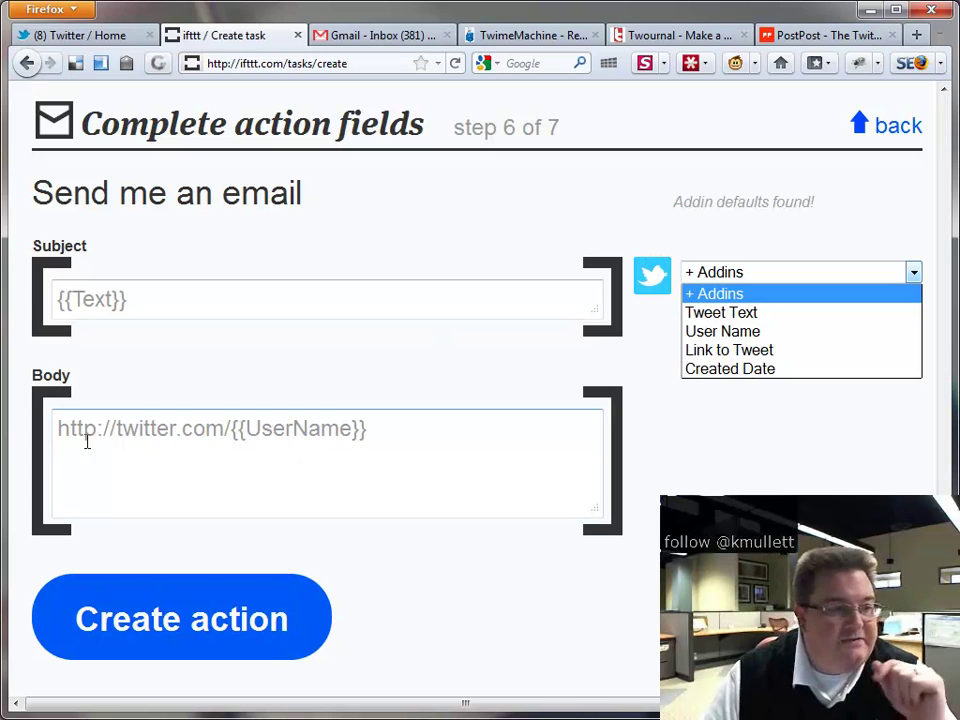
pyautogui.click(58, 429)
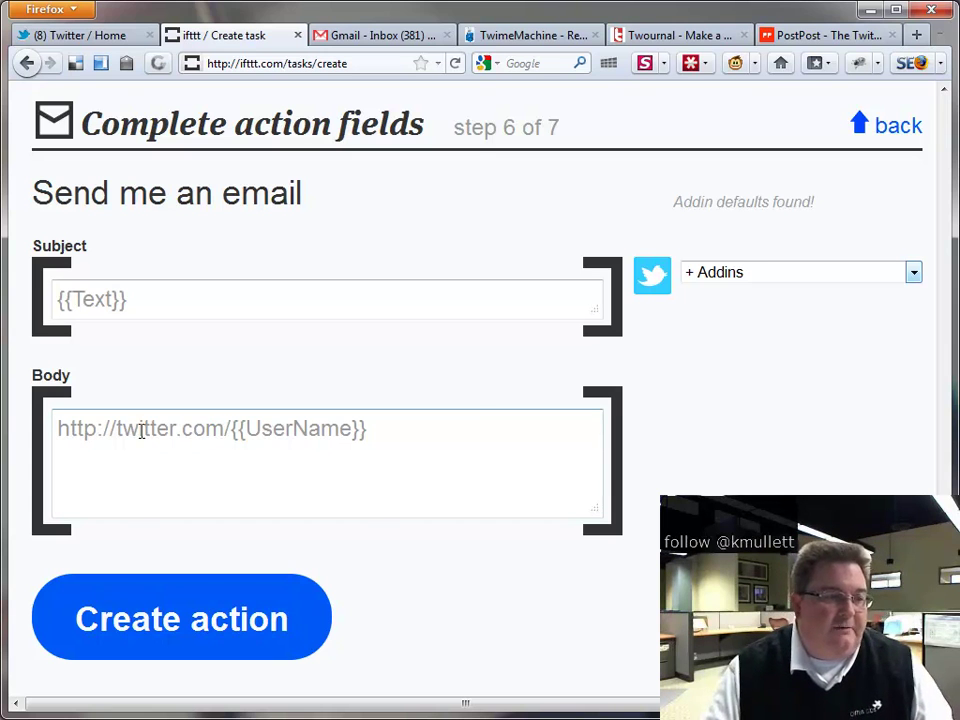
# Insert the Tweet Text addin on a new first line of the email body.
pyautogui.click(57, 426)
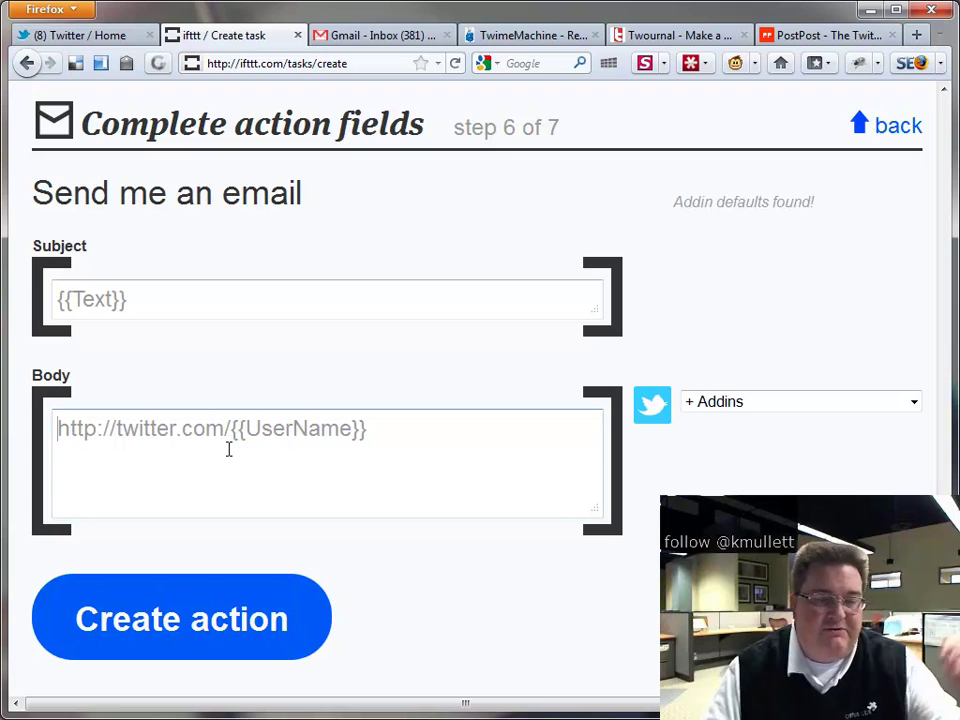
pyautogui.press('Return')
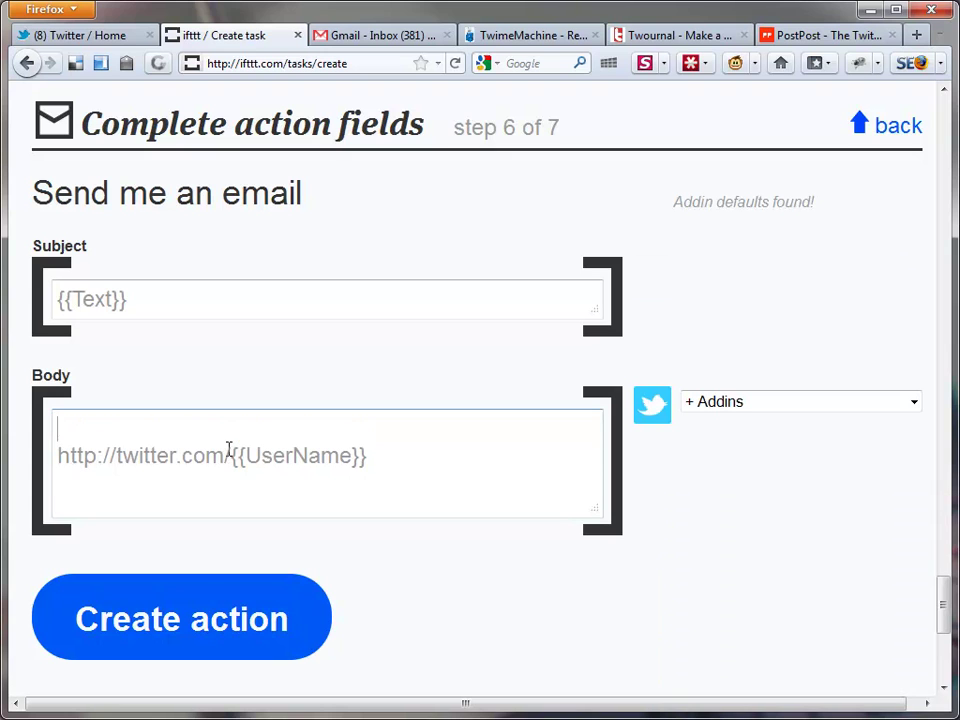
pyautogui.click(836, 404)
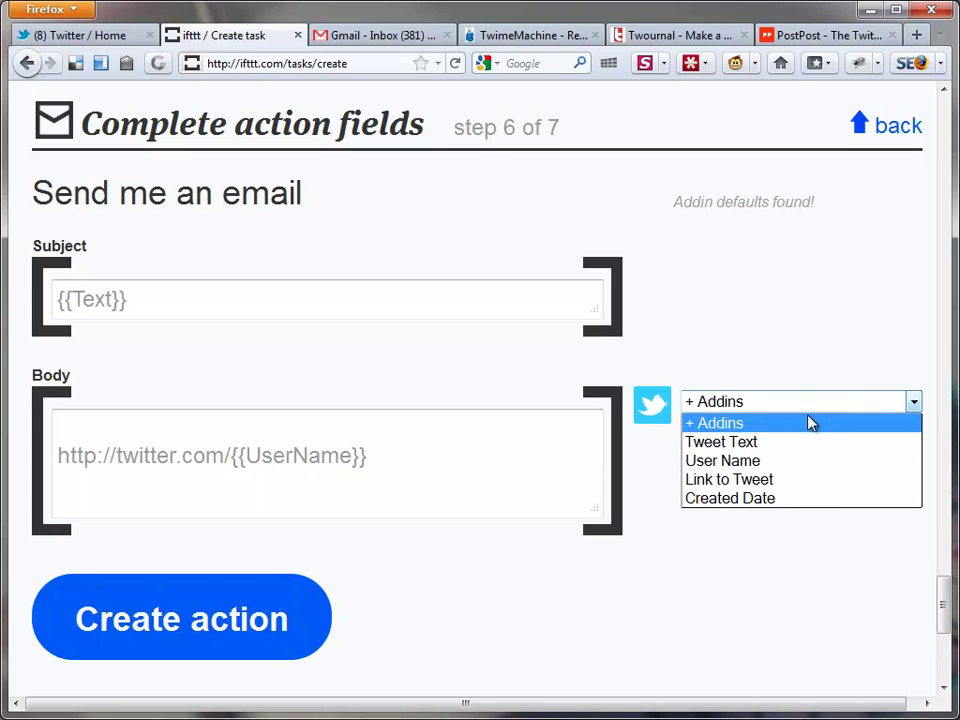
pyautogui.click(758, 442)
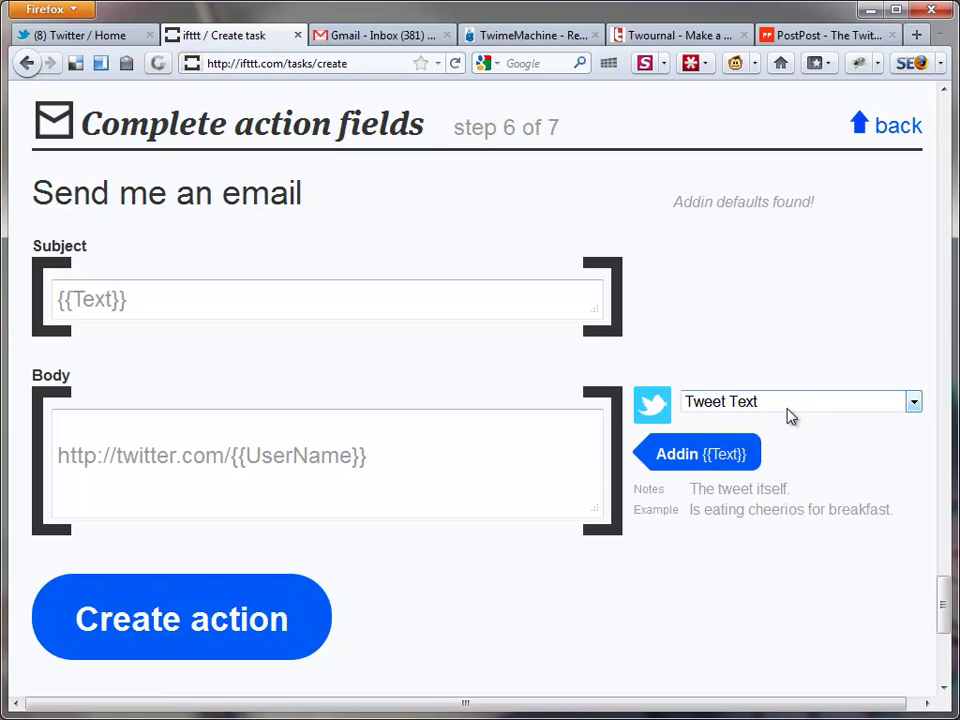
pyautogui.click(689, 456)
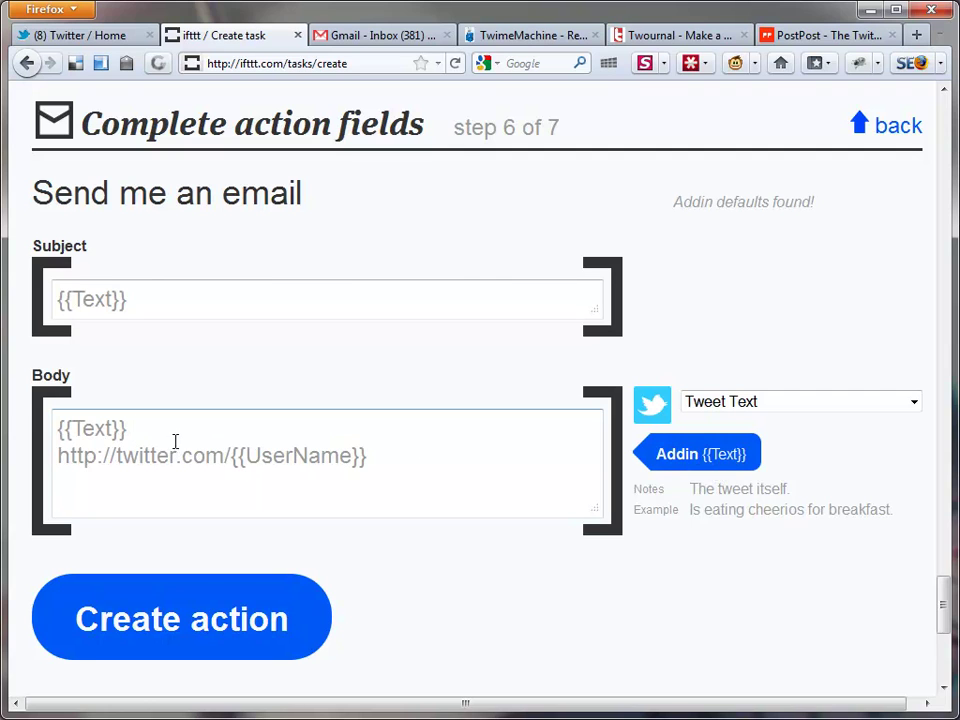
# Add the Link to Tweet addin on the line below the tweet text.
pyautogui.press('Return')
pyautogui.click(760, 404)
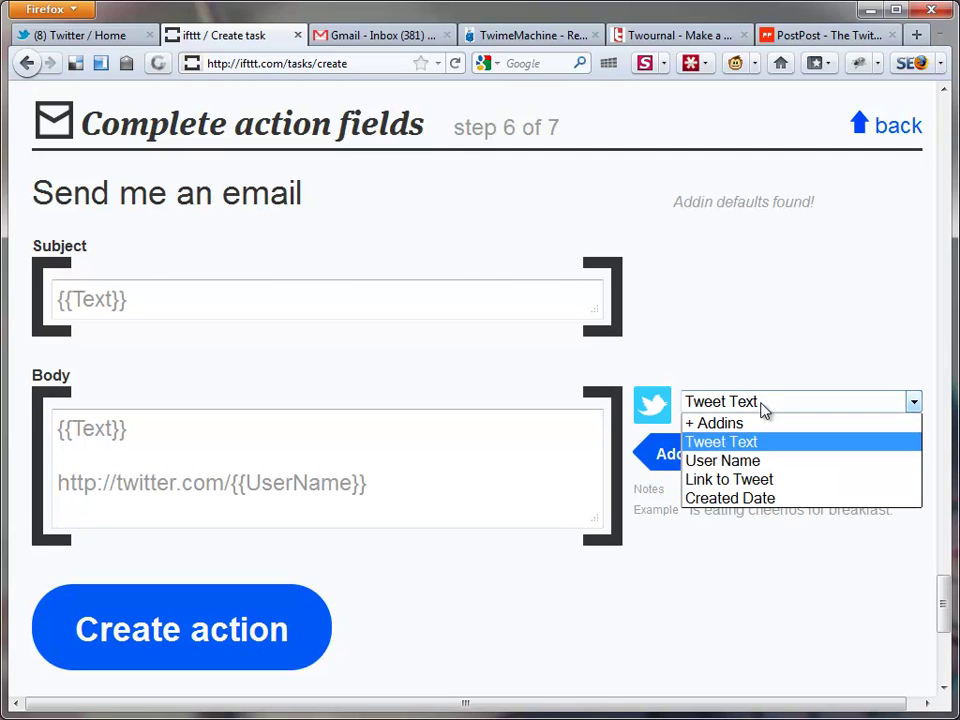
pyautogui.click(762, 484)
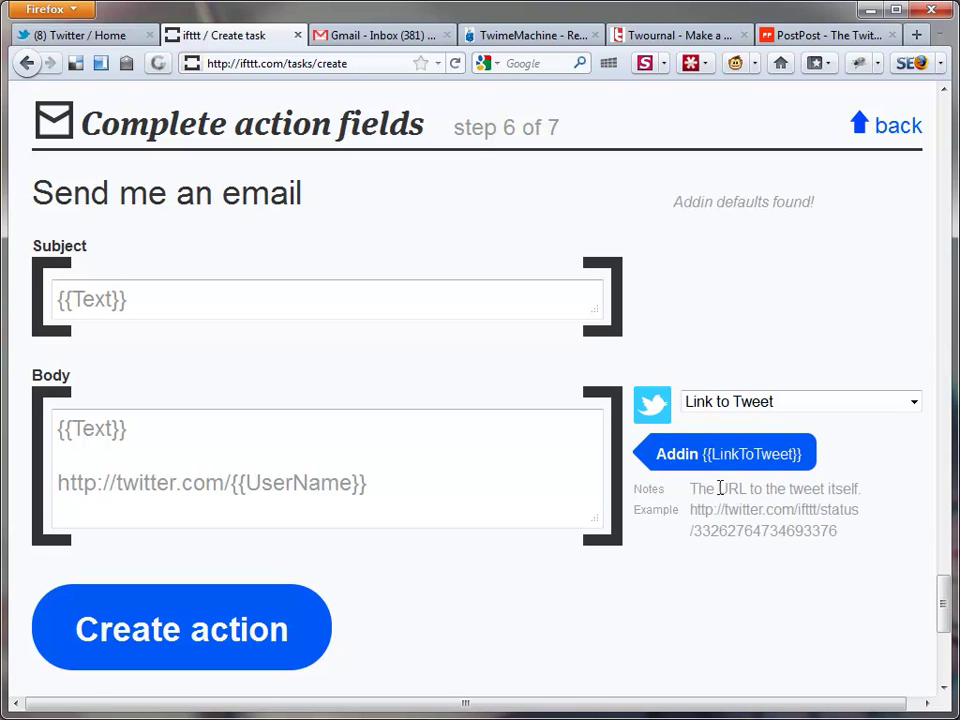
pyautogui.click(709, 458)
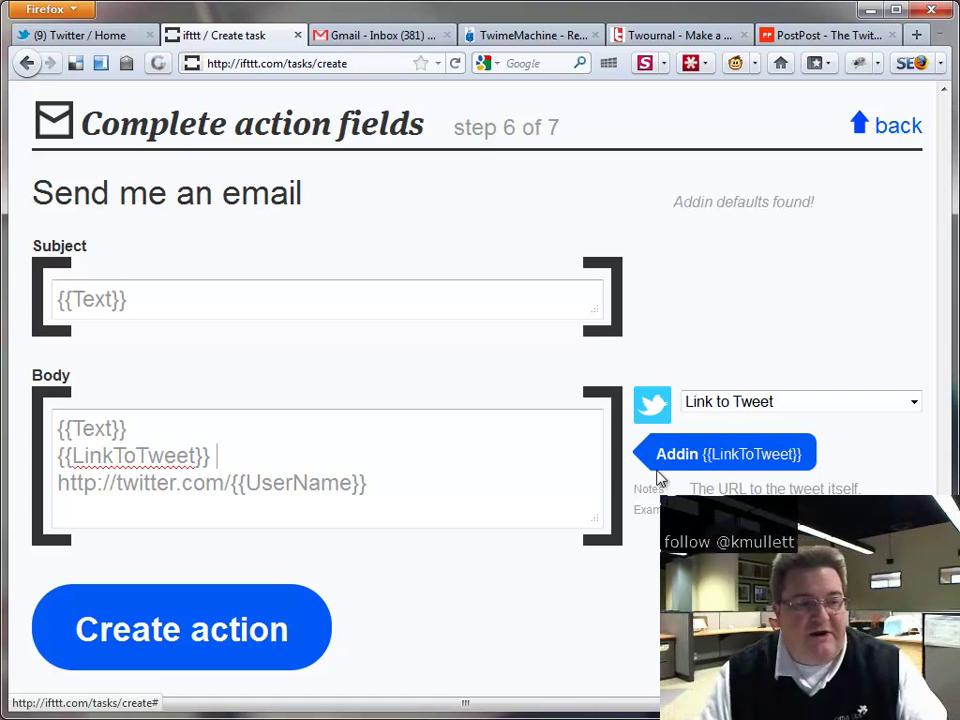
pyautogui.click(780, 403)
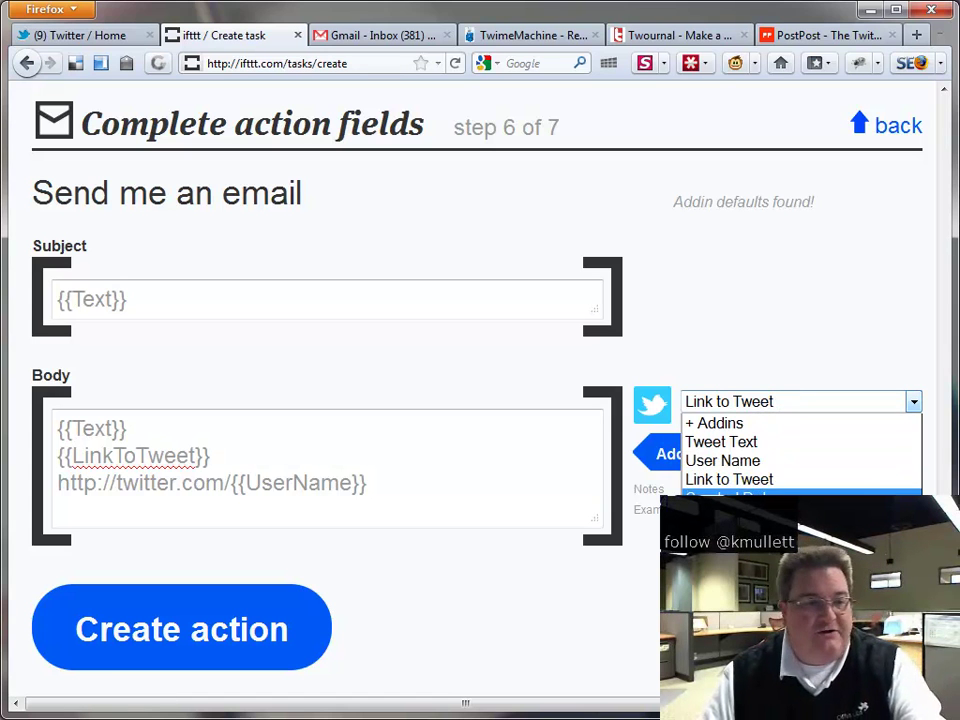
pyautogui.click(853, 341)
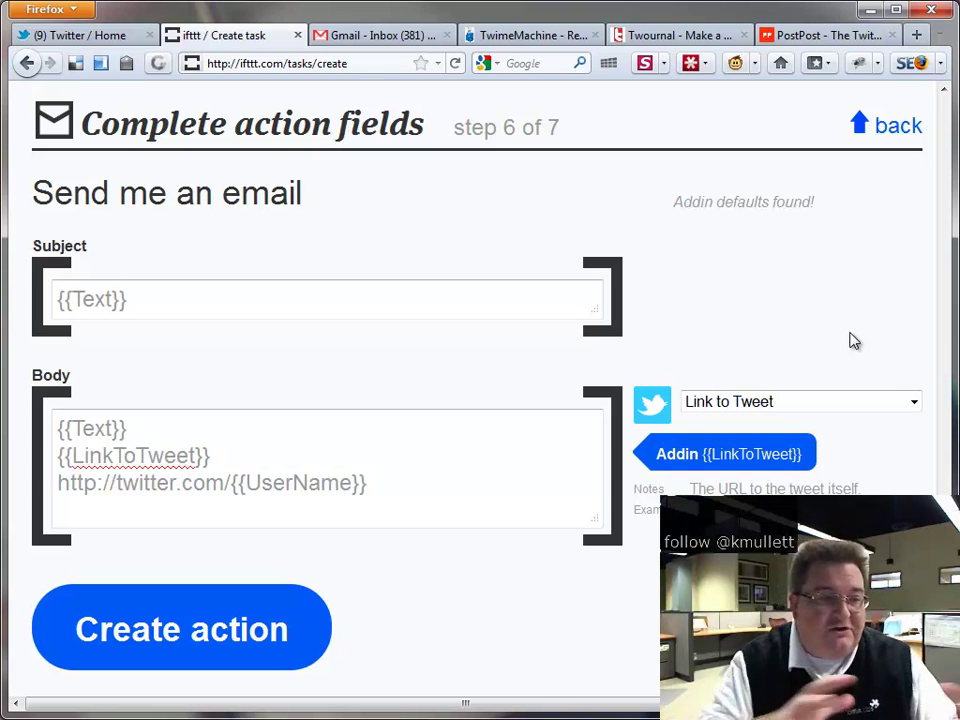
# Save the email action, give the task the description 'These are my tweets', and create it.
pyautogui.click(247, 630)
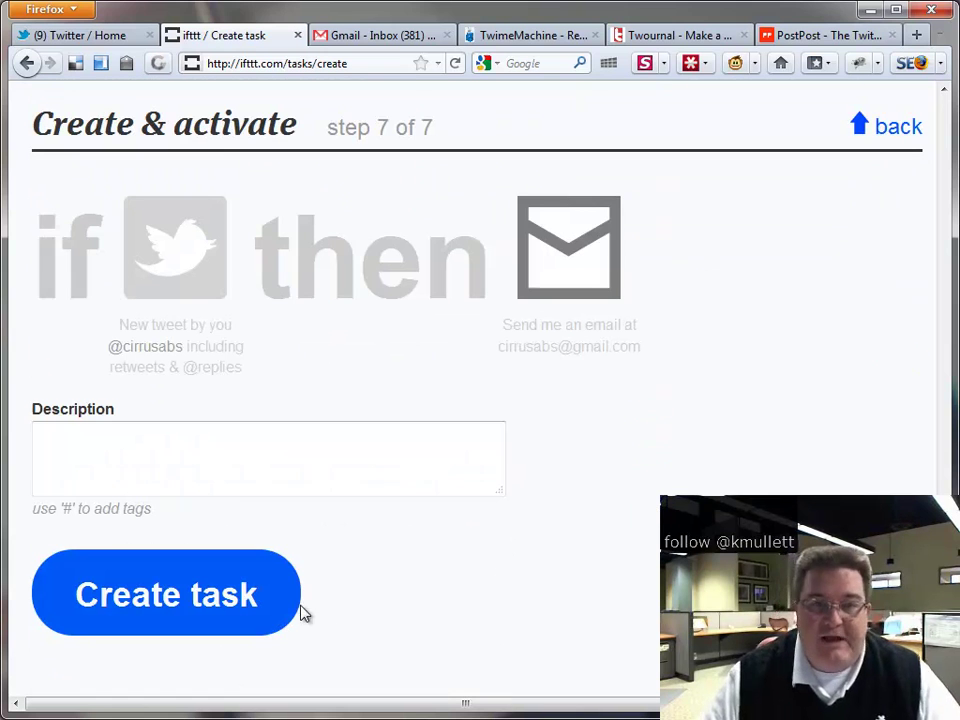
pyautogui.click(179, 455)
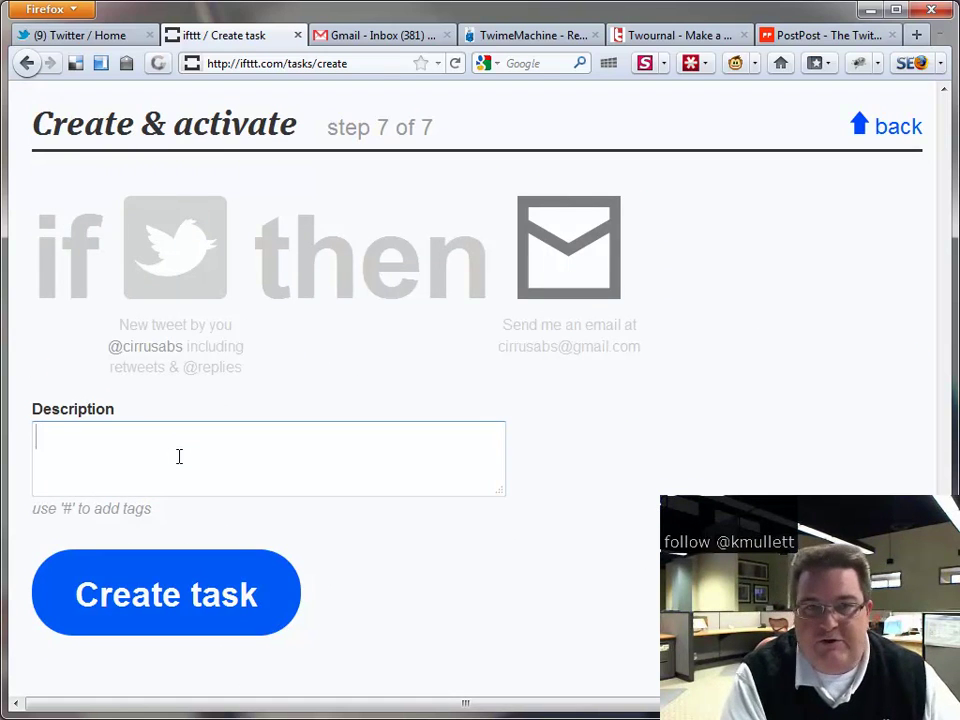
pyautogui.write('These')
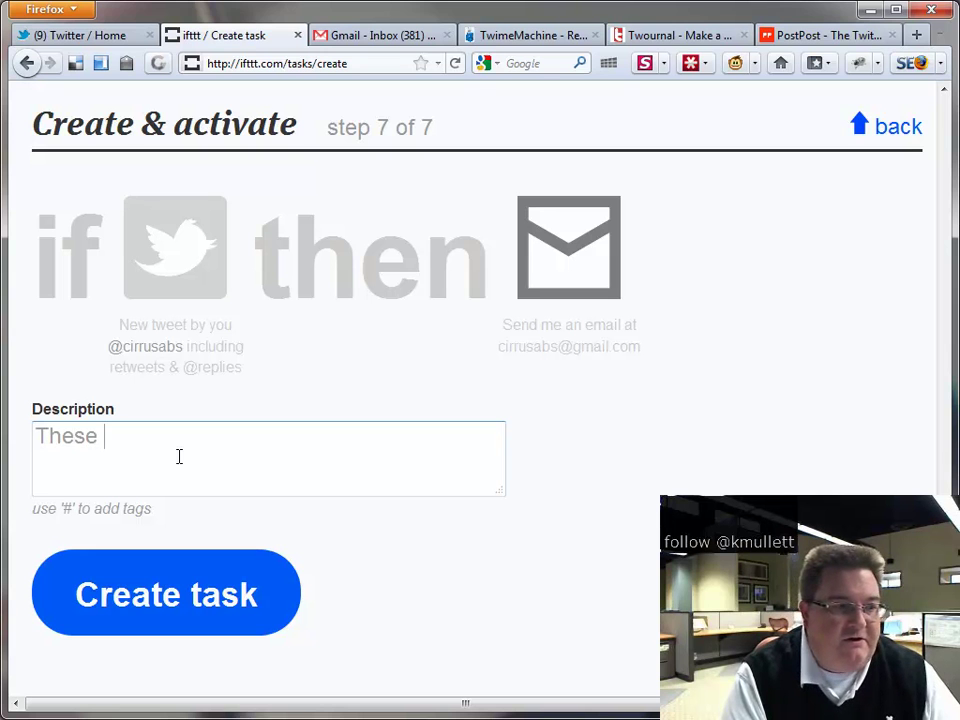
pyautogui.write(' are my te')
pyautogui.press('BackSpace')
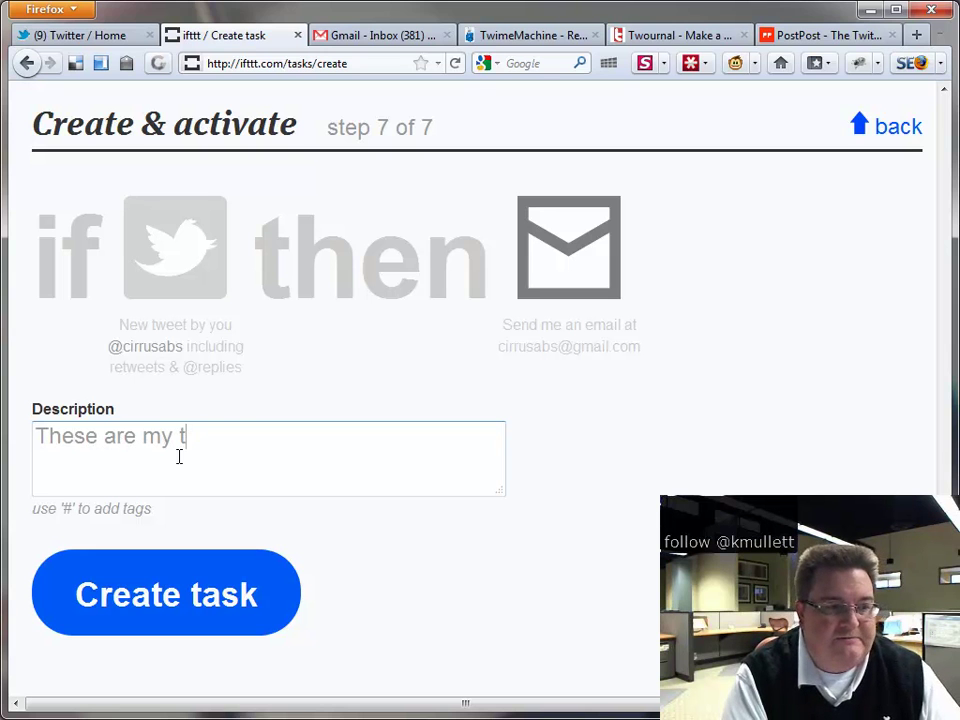
pyautogui.write('weets')
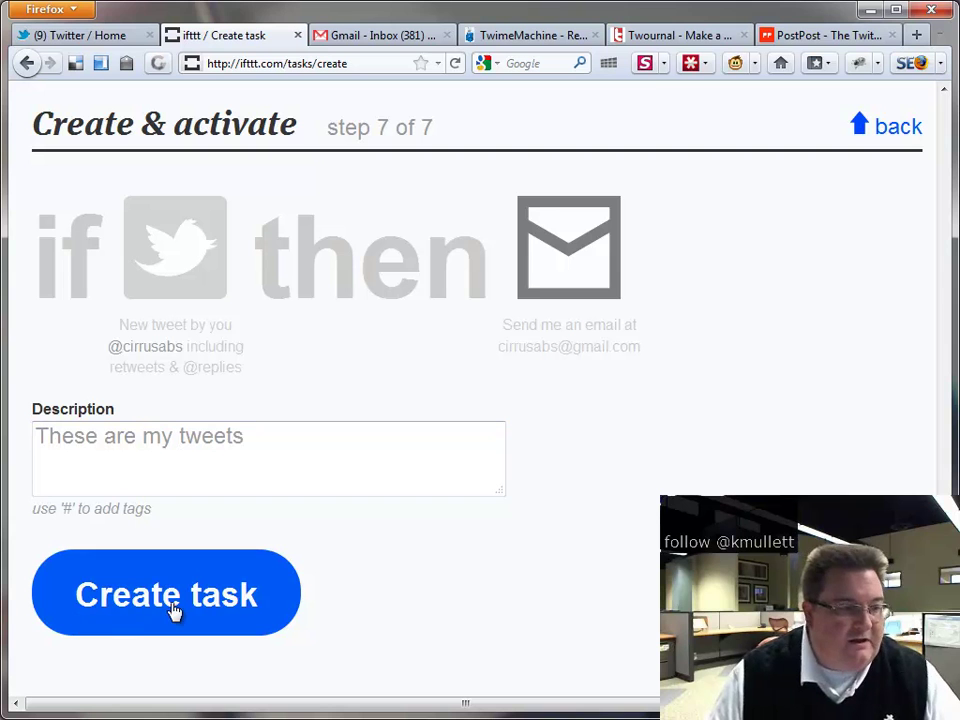
pyautogui.click(172, 611)
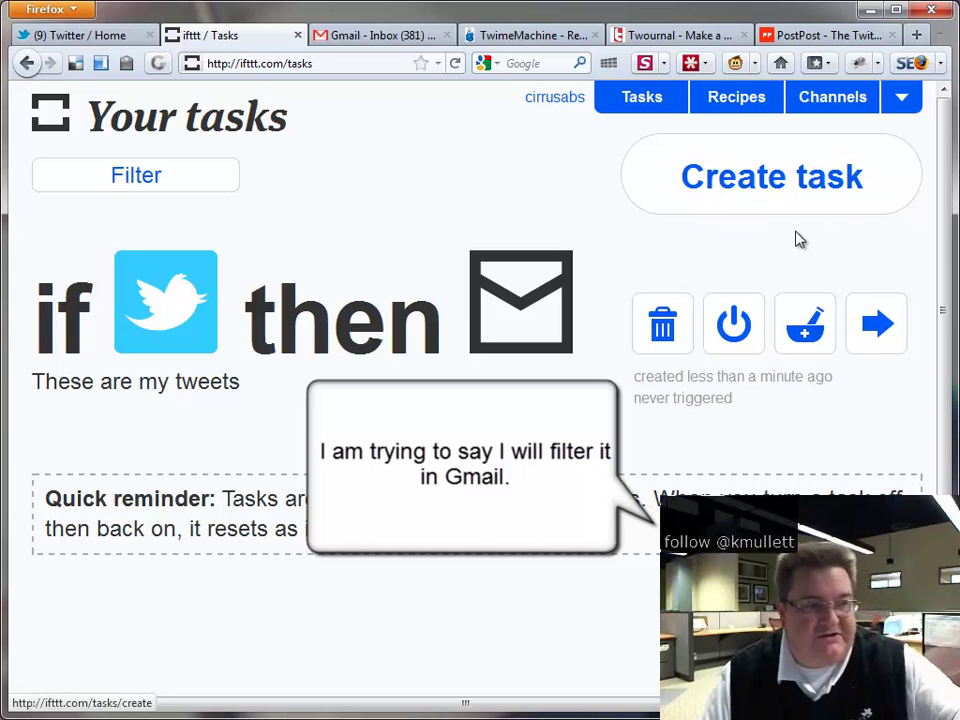
pyautogui.click(378, 37)
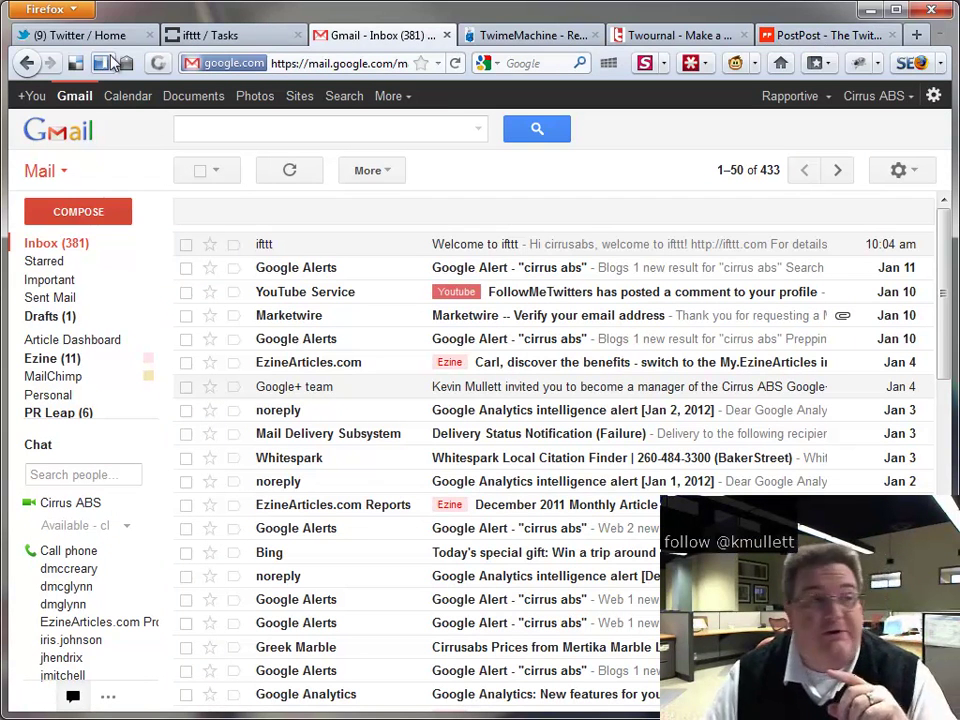
pyautogui.click(115, 36)
pyautogui.click(345, 199)
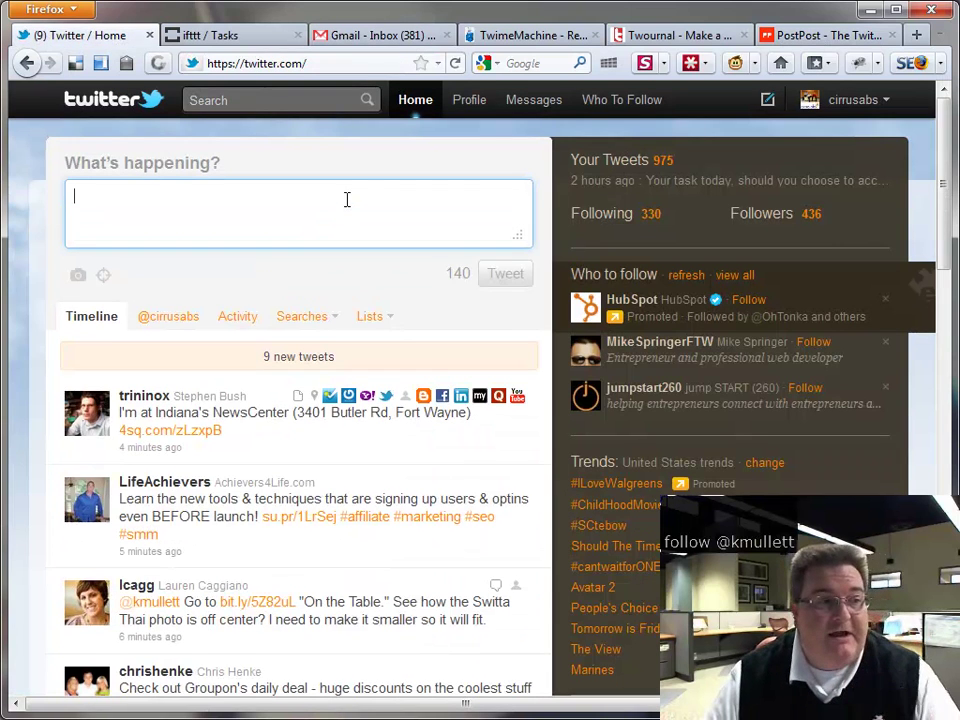
pyautogui.write("If you have not tried @ifttt yet, you're missing out. Great for backing up your tweets and so much more.")
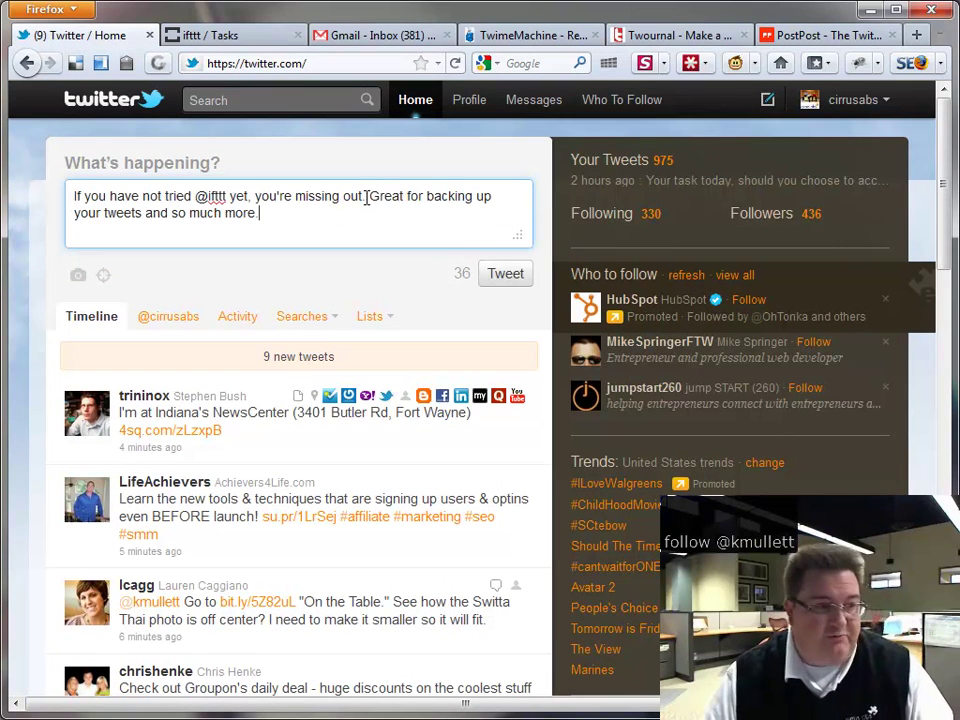
pyautogui.click(507, 283)
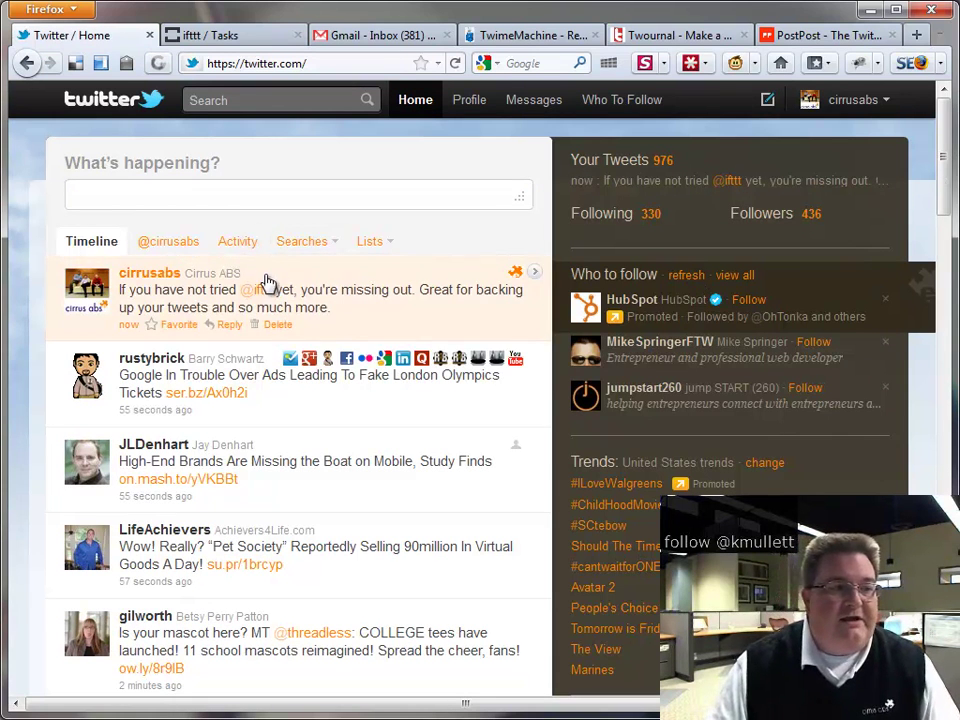
pyautogui.click(375, 37)
pyautogui.click(289, 174)
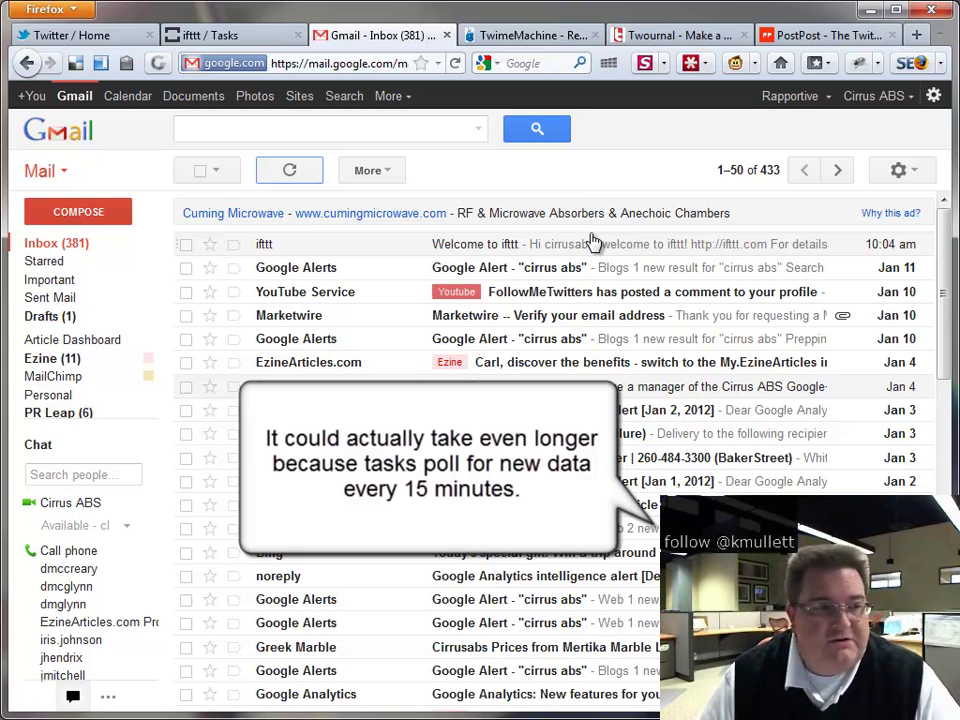
pyautogui.click(276, 176)
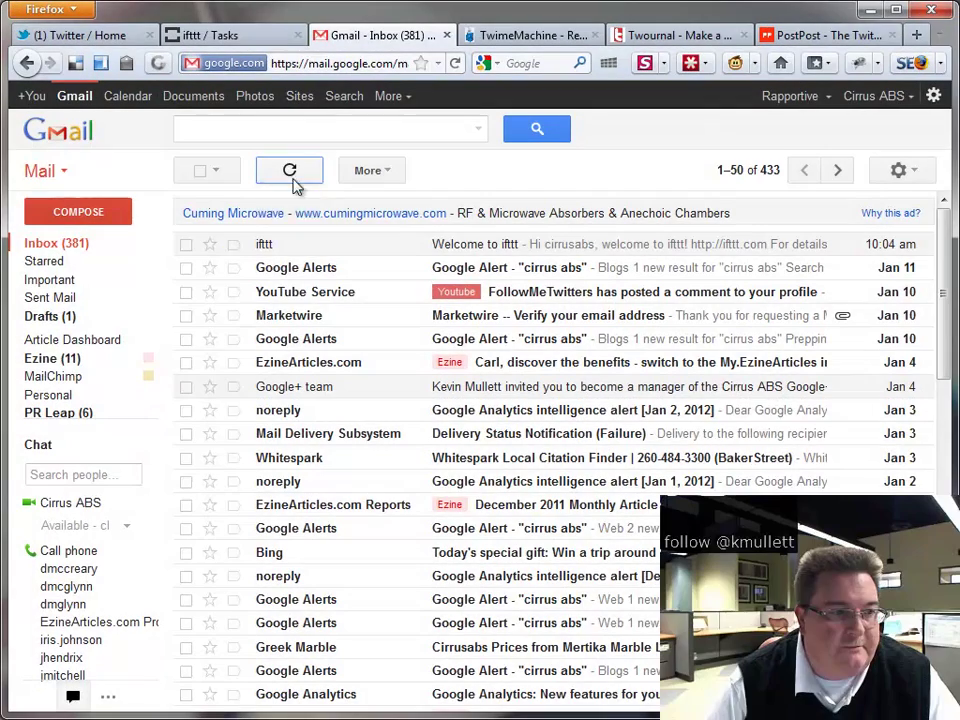
pyautogui.click(289, 174)
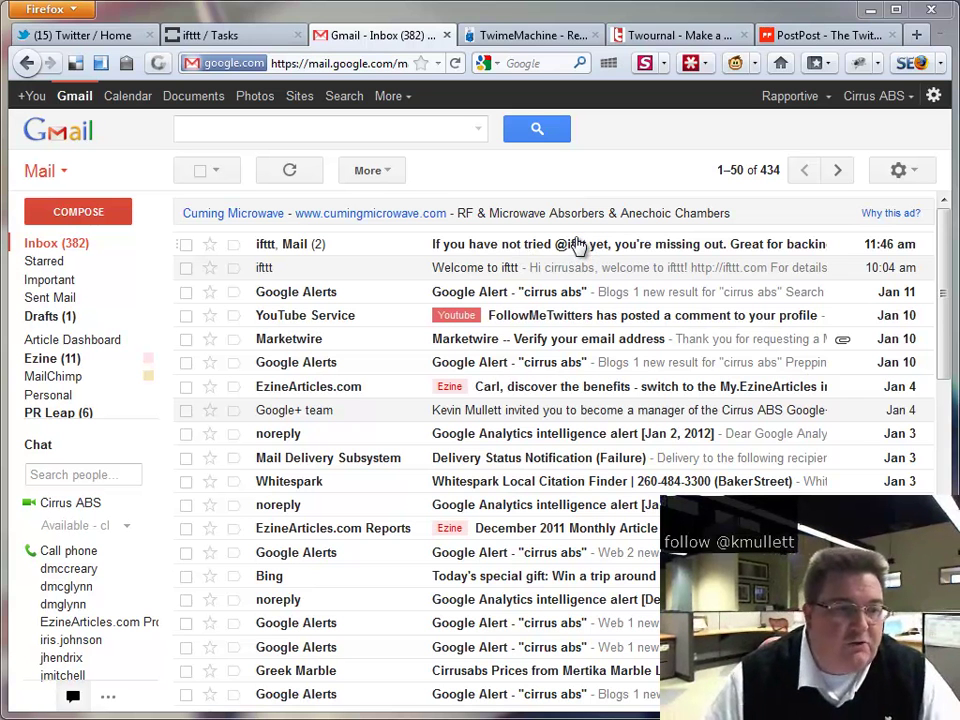
# Open the ifttt tweet email, always display its images, and start a filter from More > Filter messages like this.
pyautogui.click(563, 245)
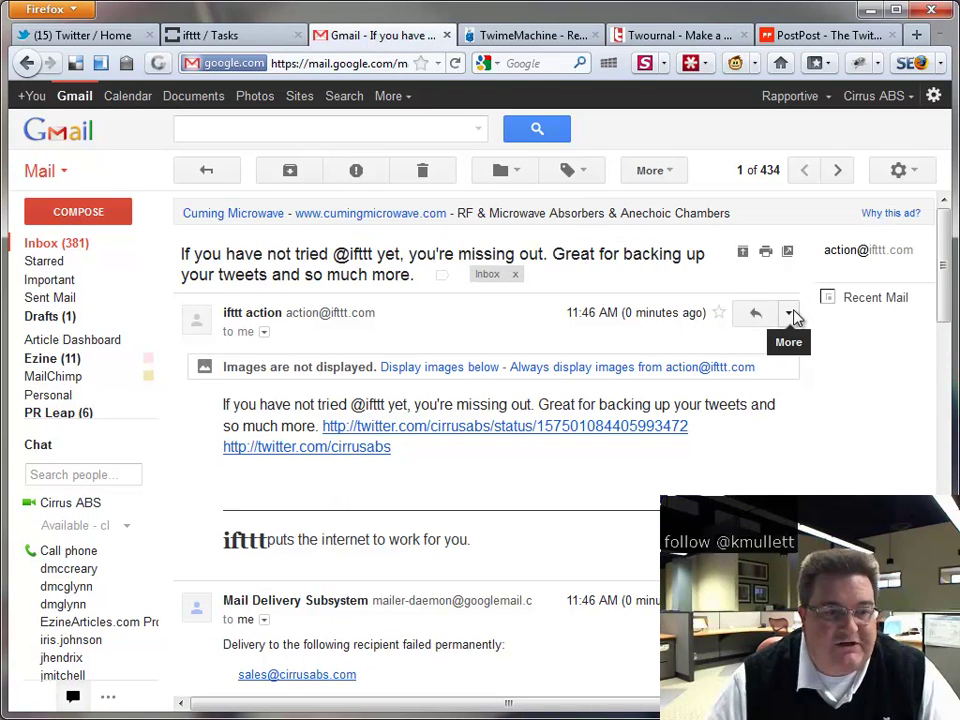
pyautogui.click(632, 372)
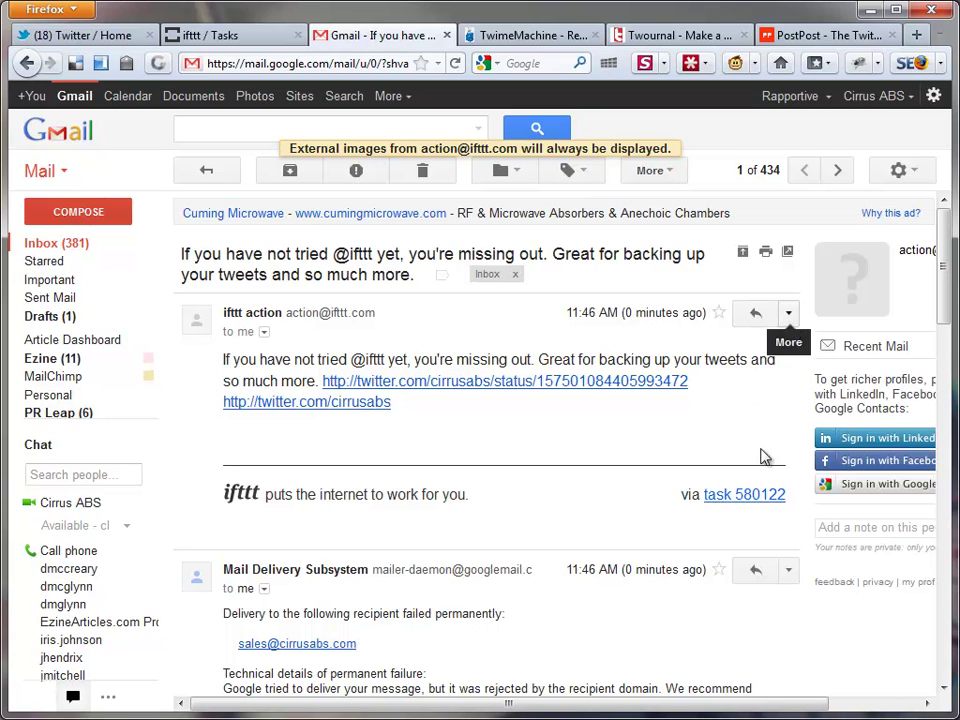
pyautogui.moveTo(785, 505); pyautogui.dragTo(709, 510)
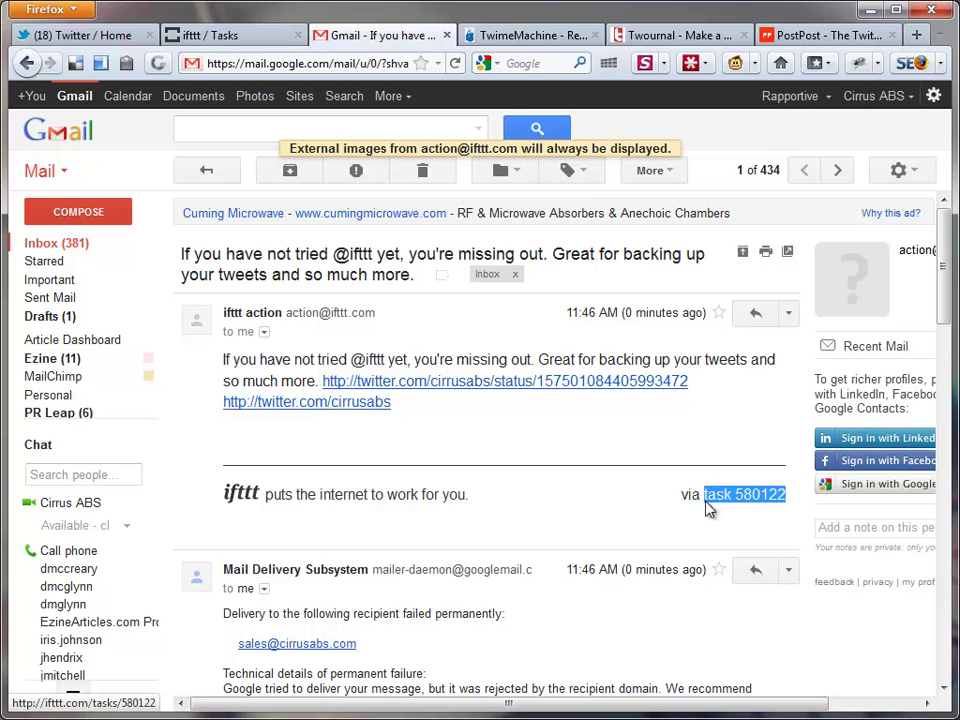
pyautogui.click(788, 316)
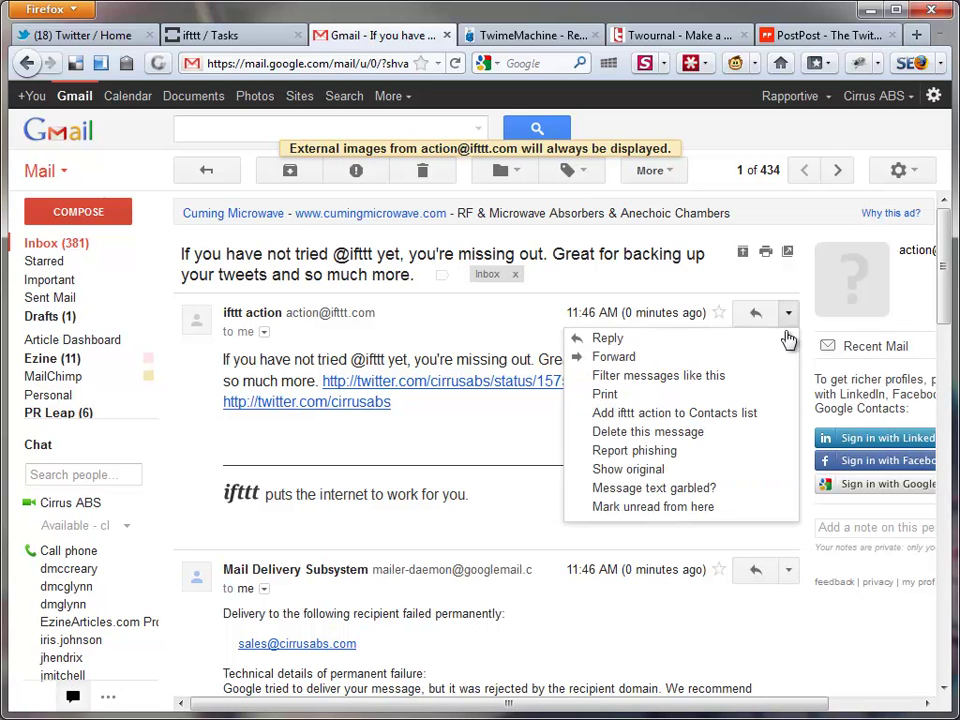
pyautogui.click(708, 384)
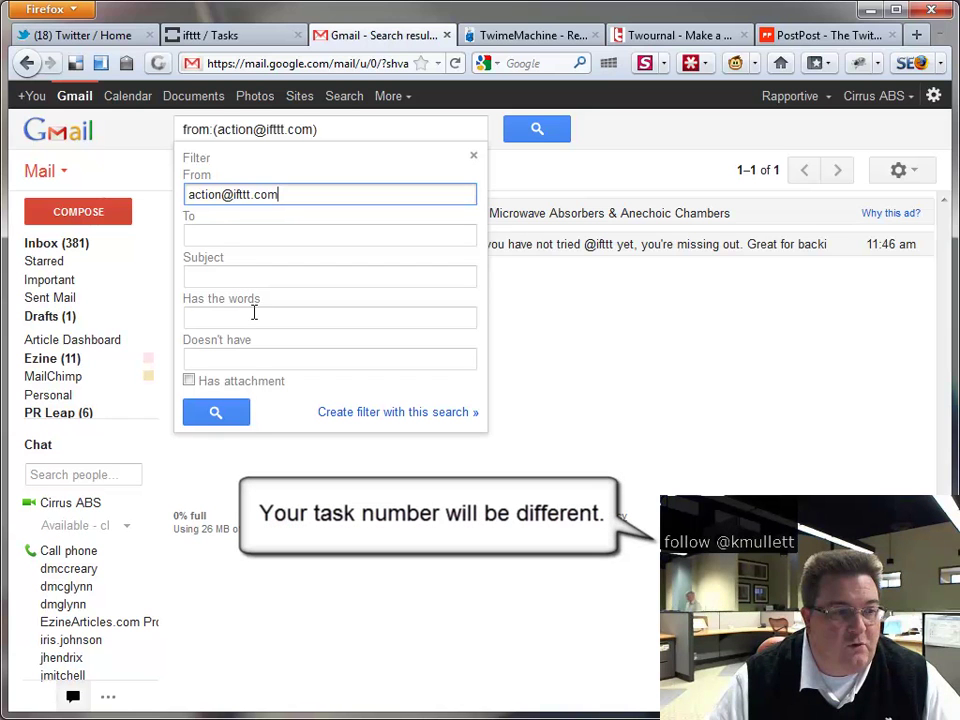
# Add 'task 580122' to the filter's Has the words field and continue to the filter actions.
pyautogui.click(255, 316)
pyautogui.write('task 580122')
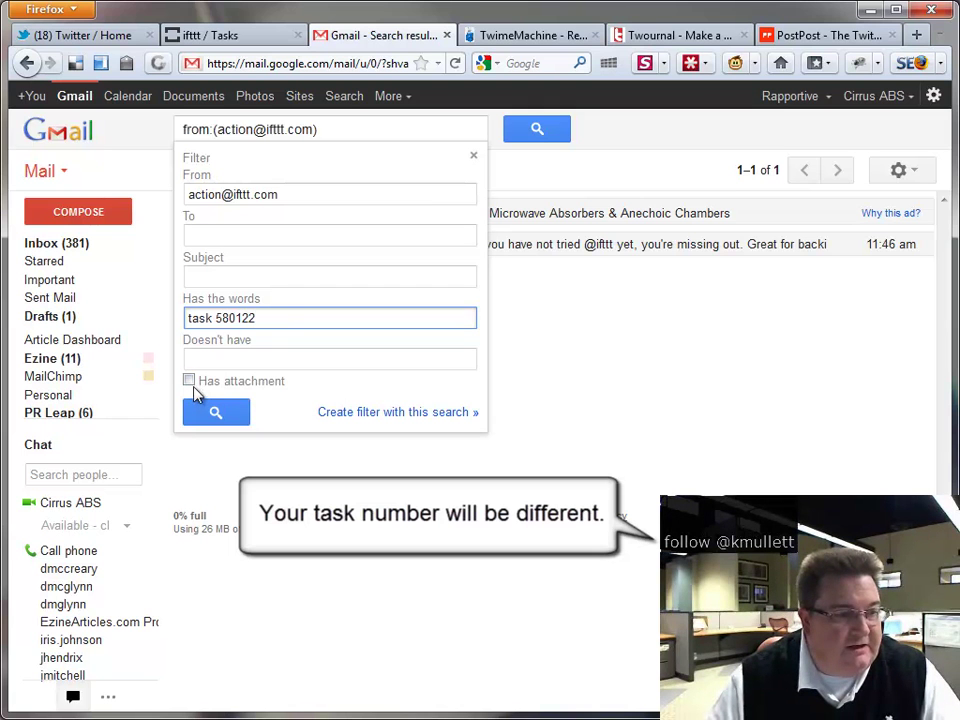
pyautogui.click(369, 414)
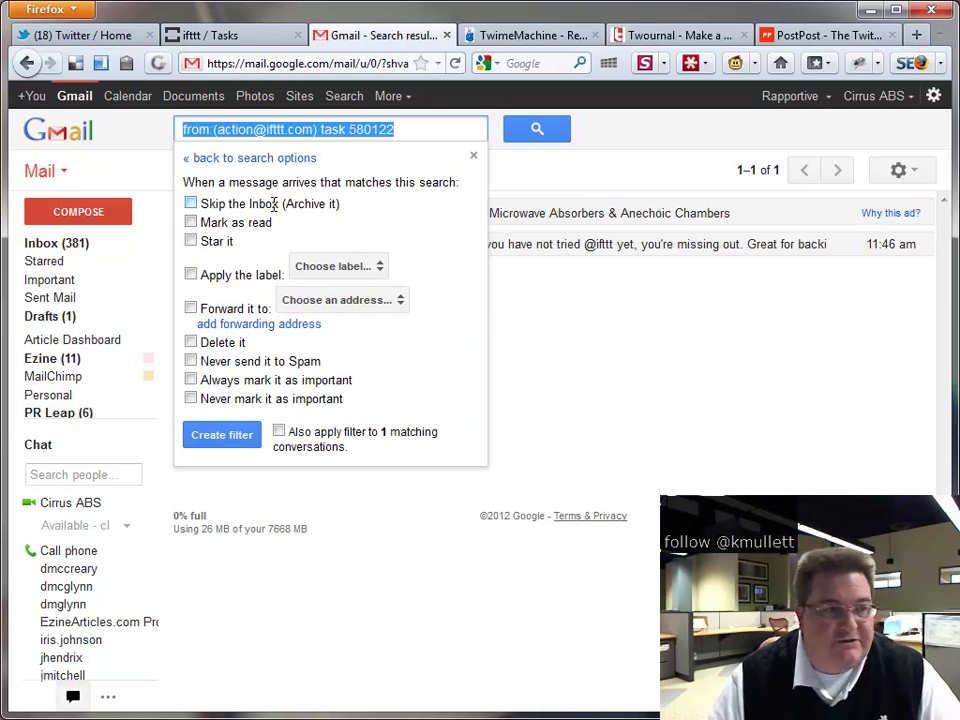
# Create the filter: skip Inbox, label twitter, never Spam, never important, also apply to existing mail.
pyautogui.click(191, 204)
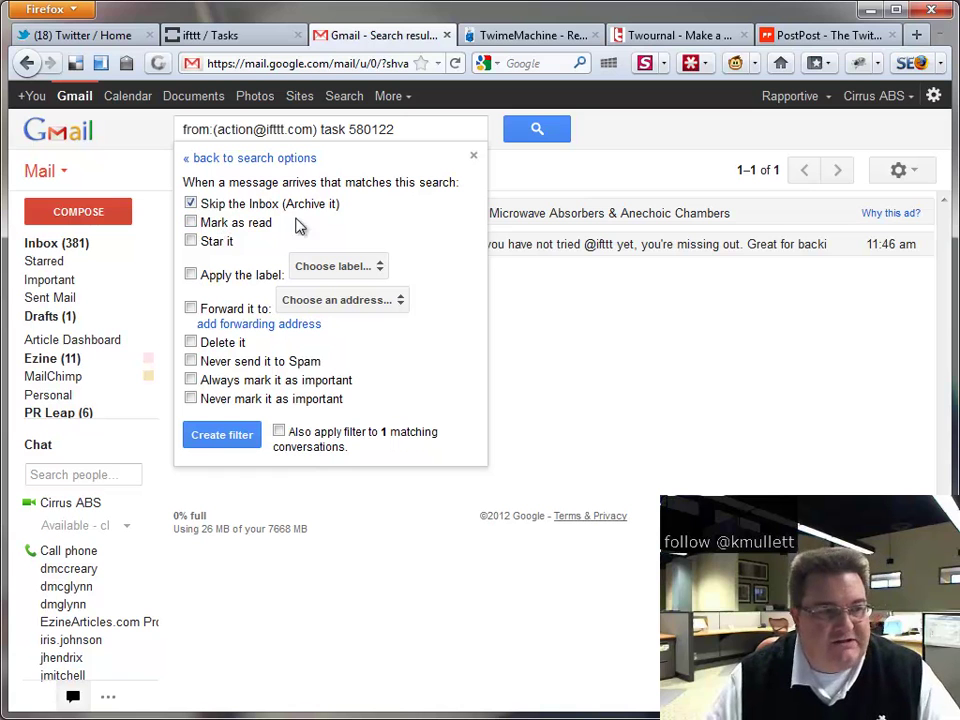
pyautogui.click(190, 275)
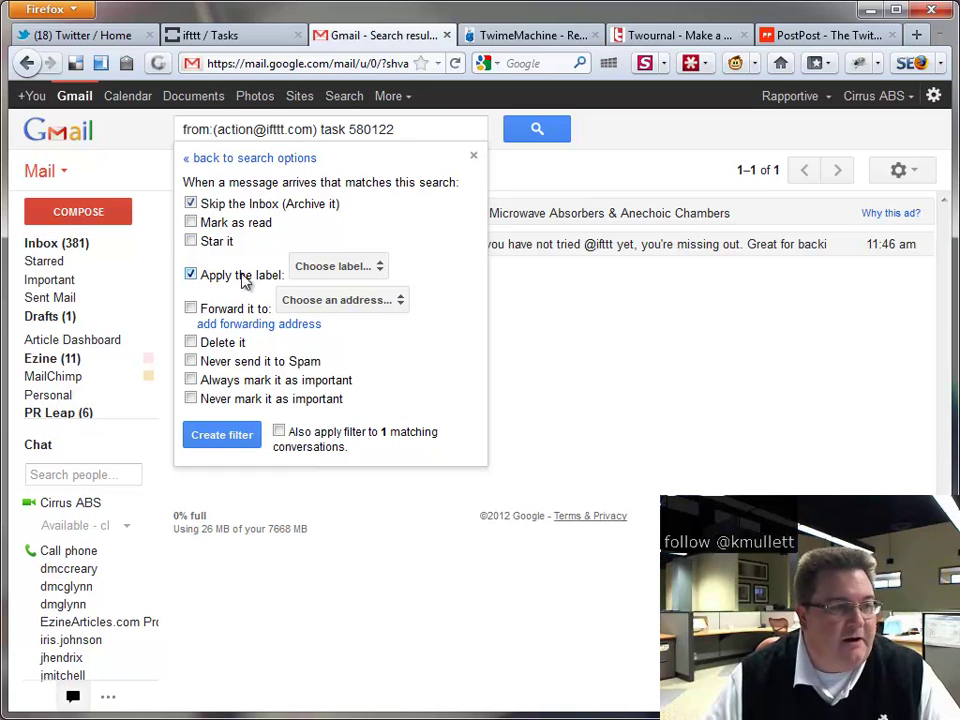
pyautogui.click(342, 267)
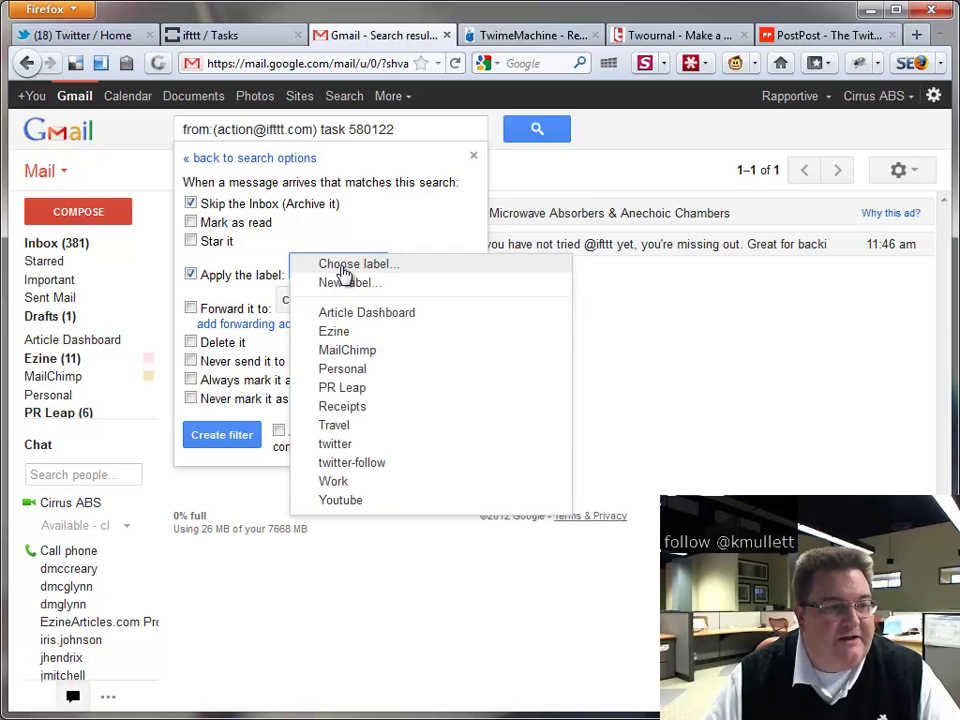
pyautogui.click(353, 446)
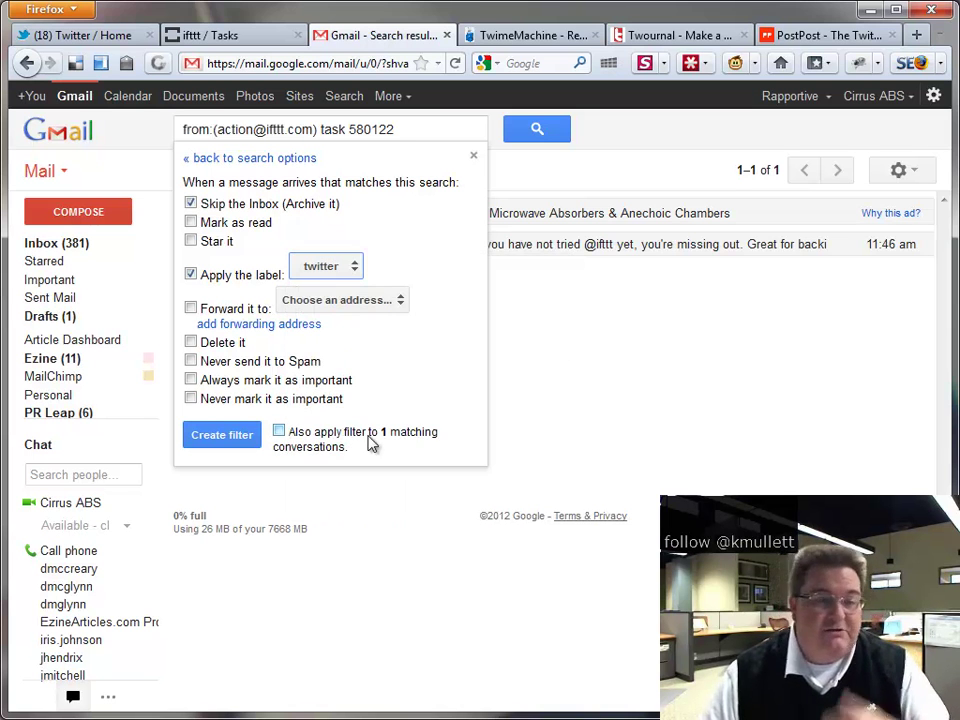
pyautogui.click(191, 362)
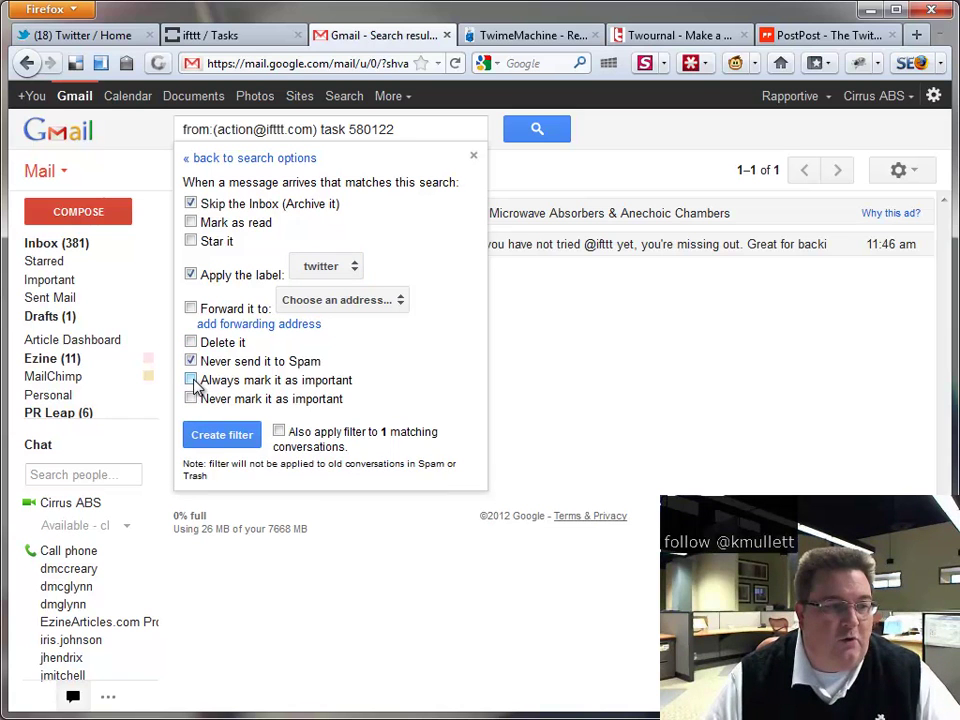
pyautogui.click(191, 398)
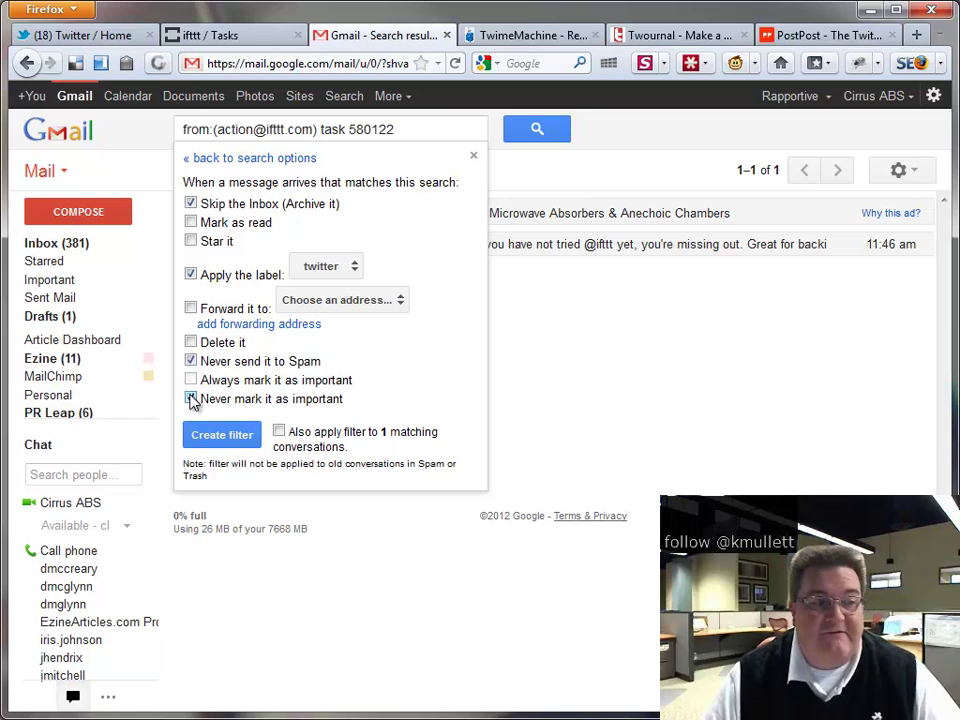
pyautogui.click(279, 431)
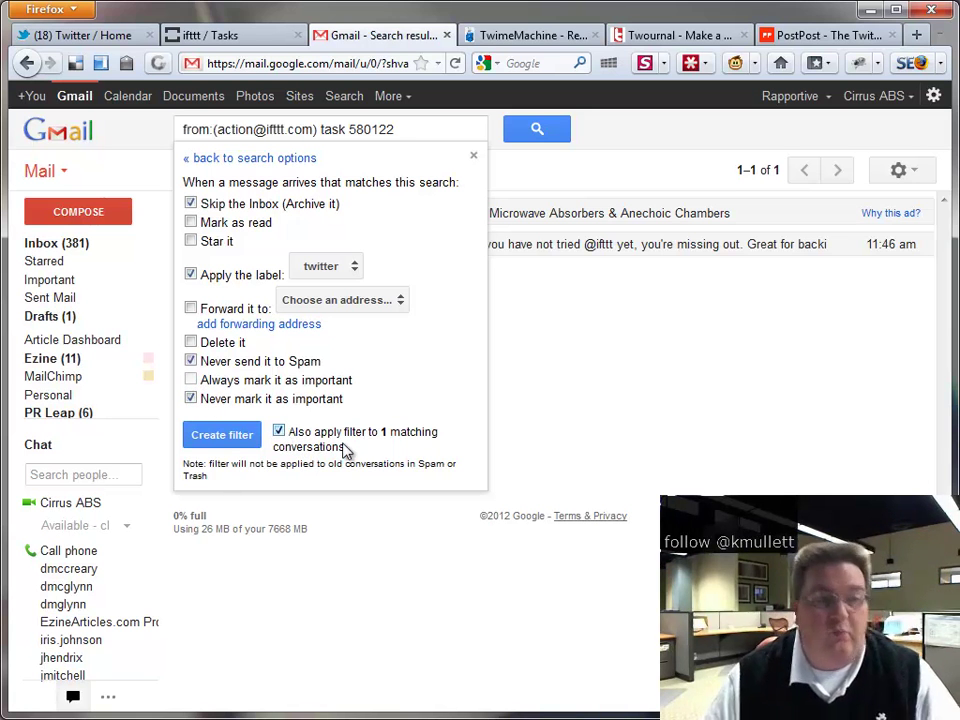
pyautogui.click(230, 441)
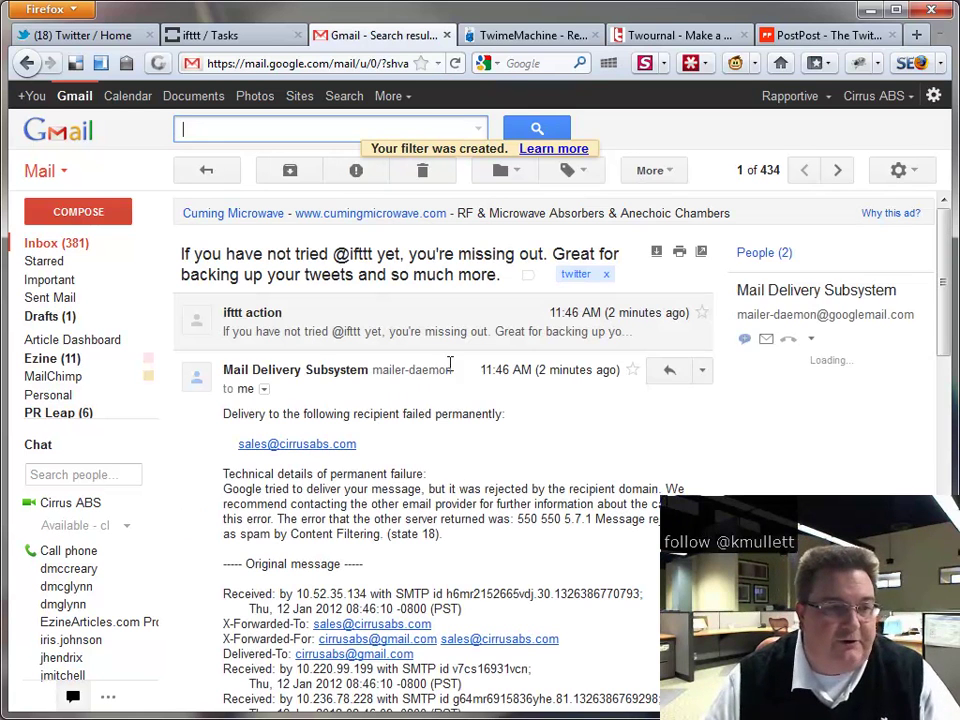
# Open the twitter label in the sidebar and view the ifttt tweet email filed there.
pyautogui.moveTo(122, 381)
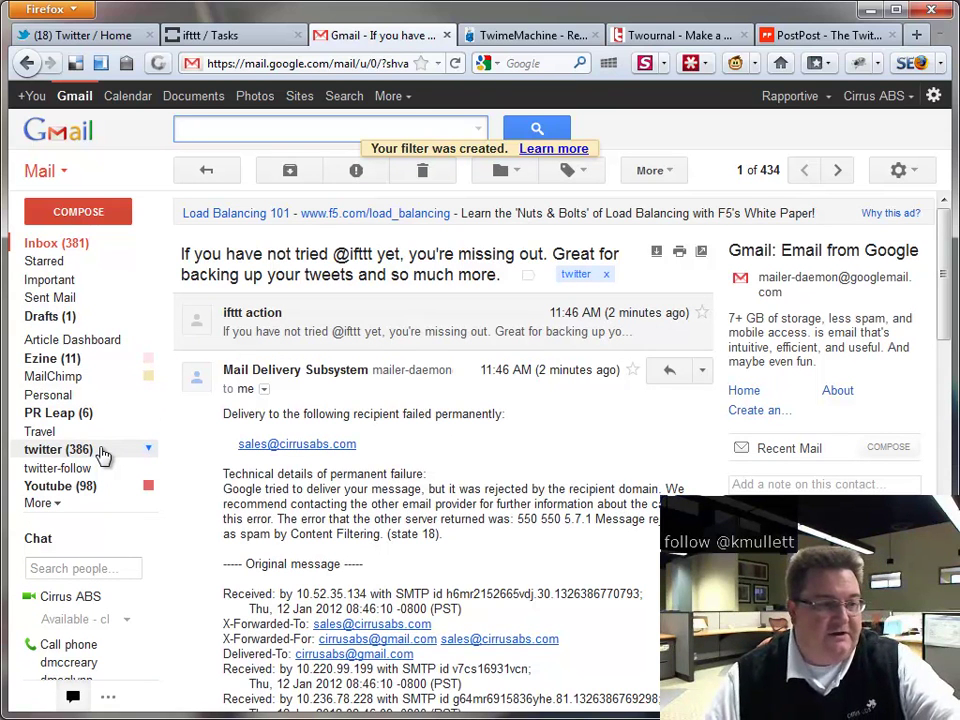
pyautogui.click(103, 455)
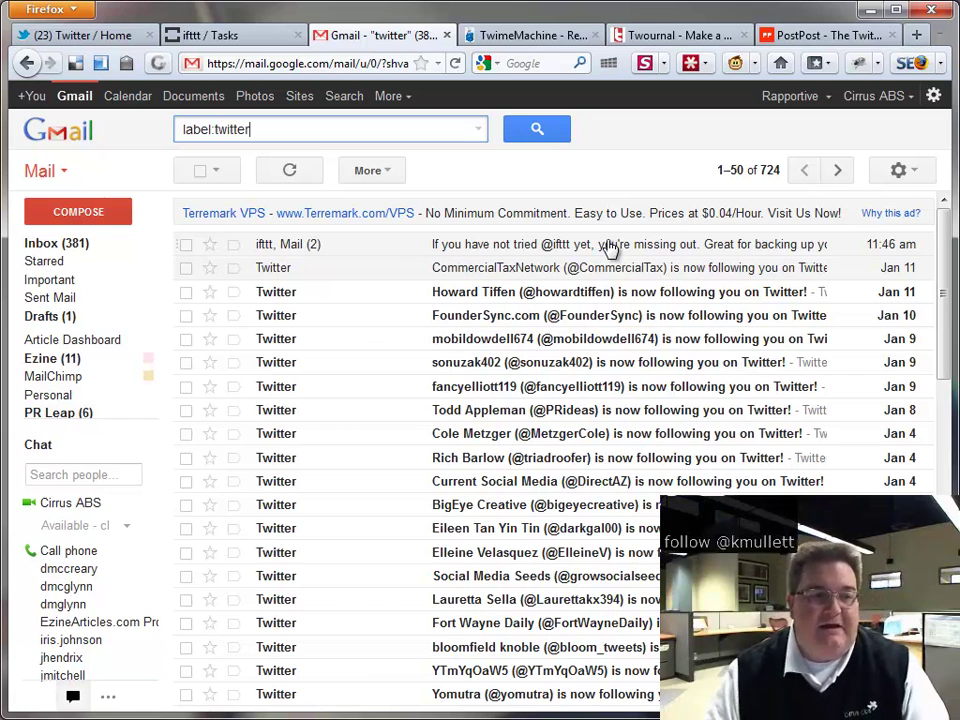
pyautogui.click(610, 248)
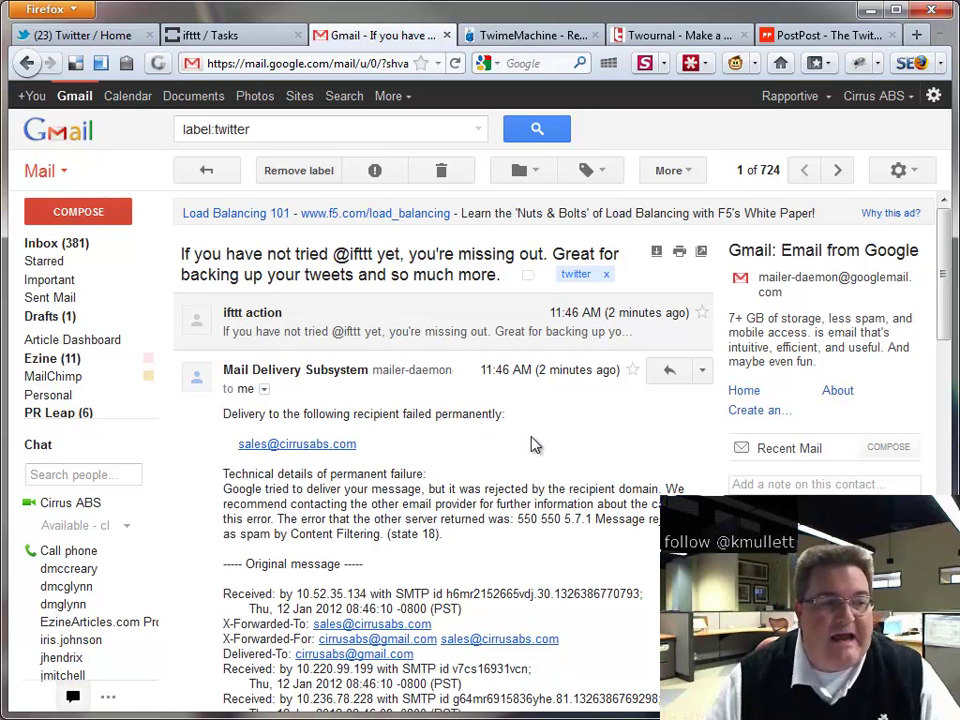
pyautogui.scroll(-3, 525, 431)
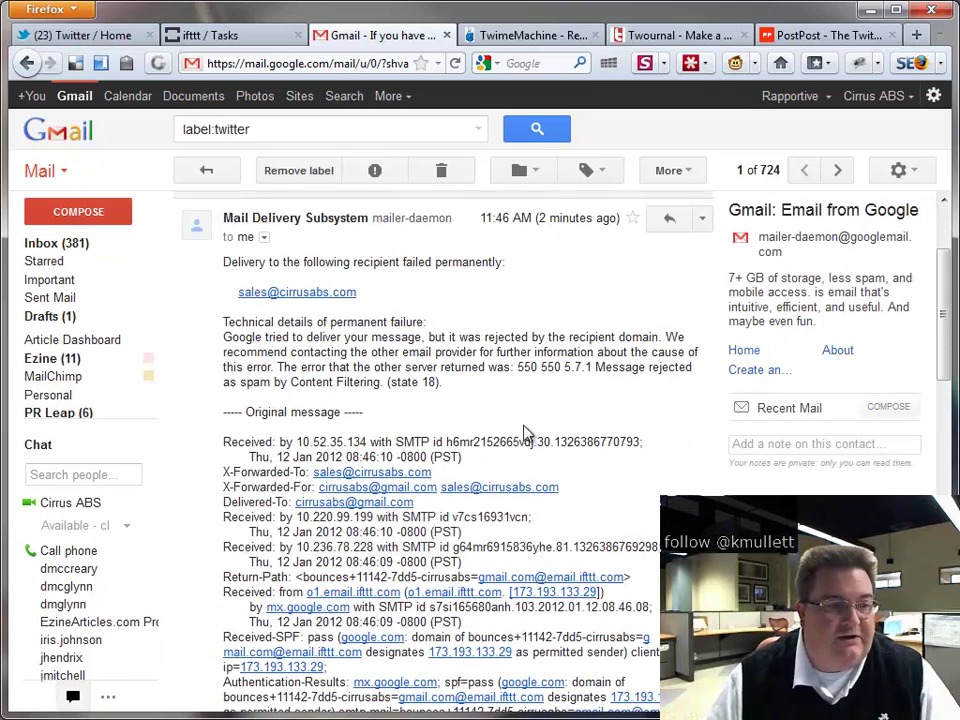
pyautogui.scroll(3, 490, 369)
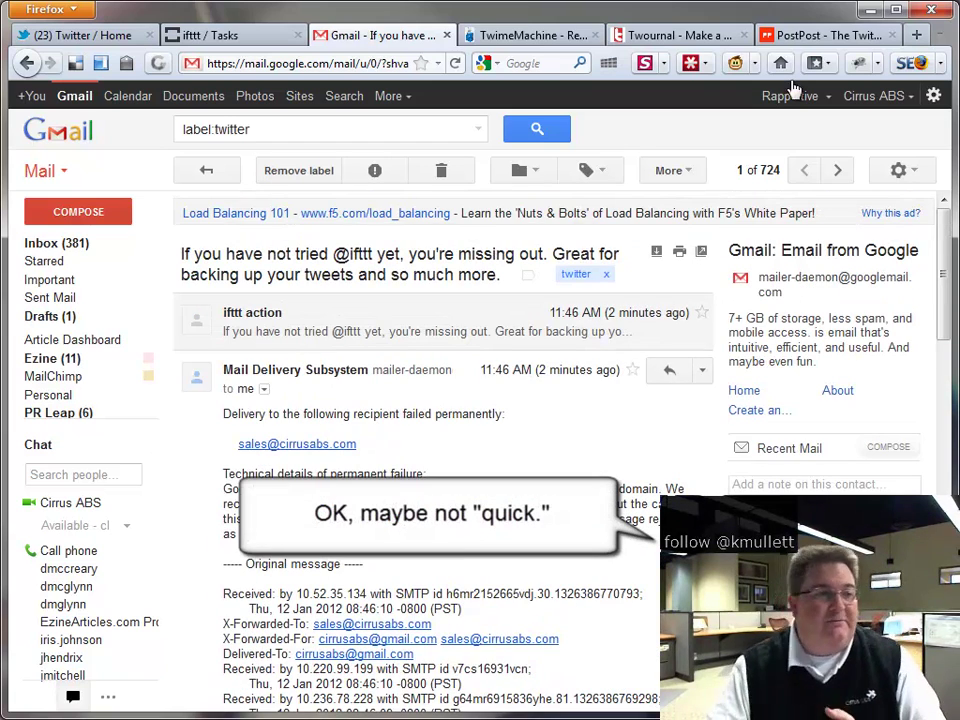
# Return to the IFTTT Your tasks page listing the 'These are my tweets' task.
pyautogui.click(228, 36)
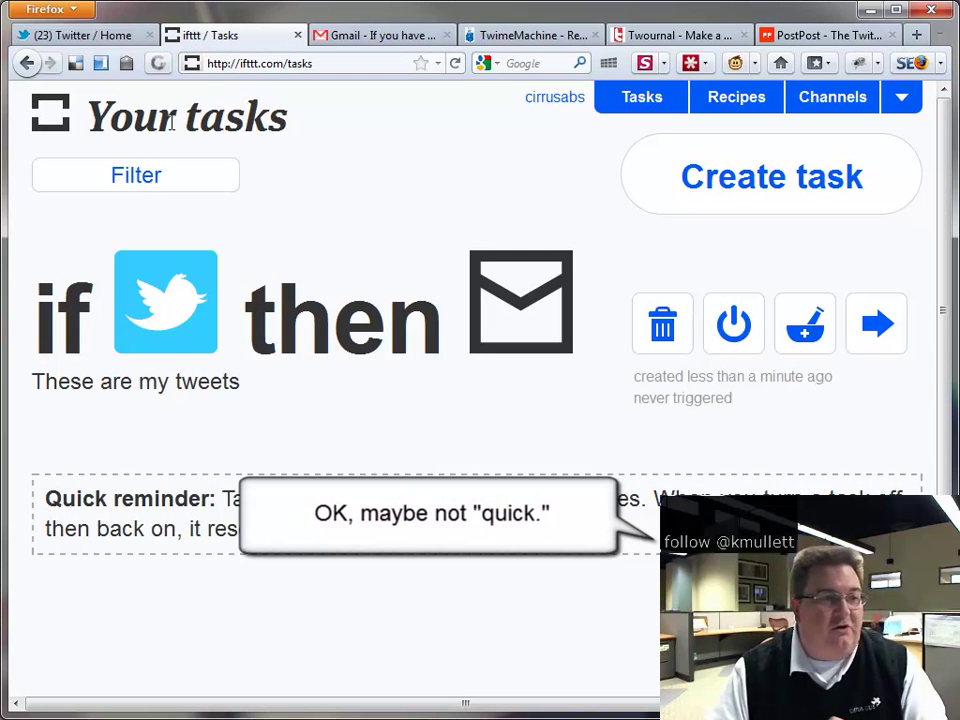